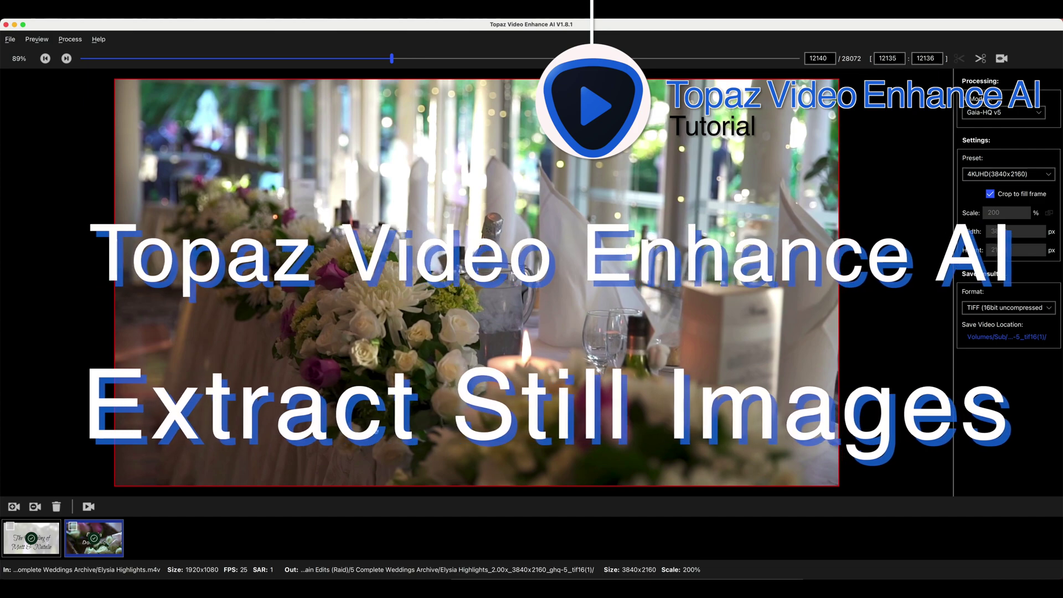
Set the wedding table frame to 8KUHD (7680x4320), then play and pause the side-by-side preview
left_click(995, 175)
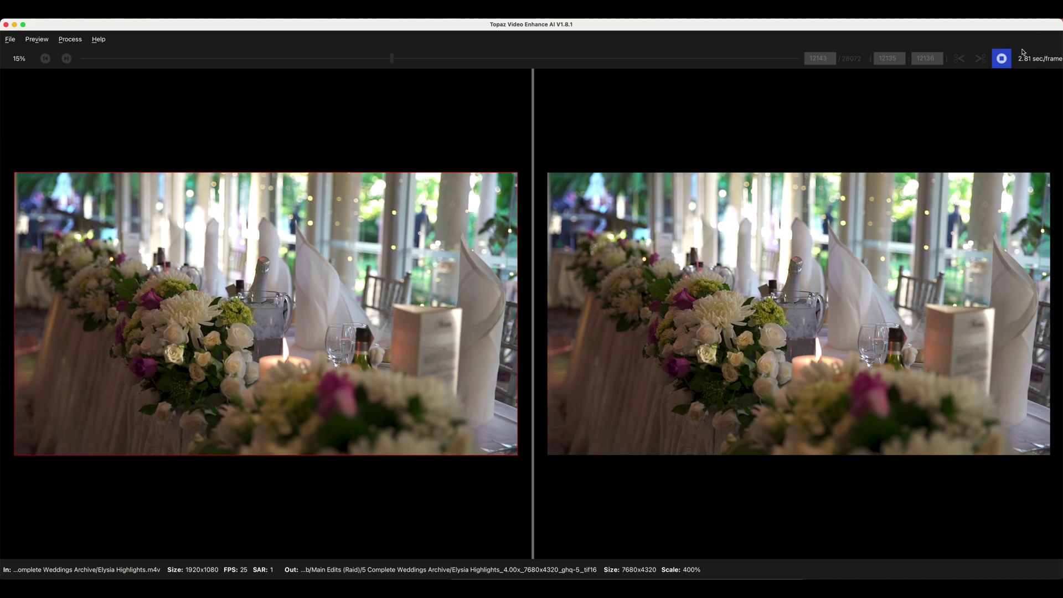
key("space")
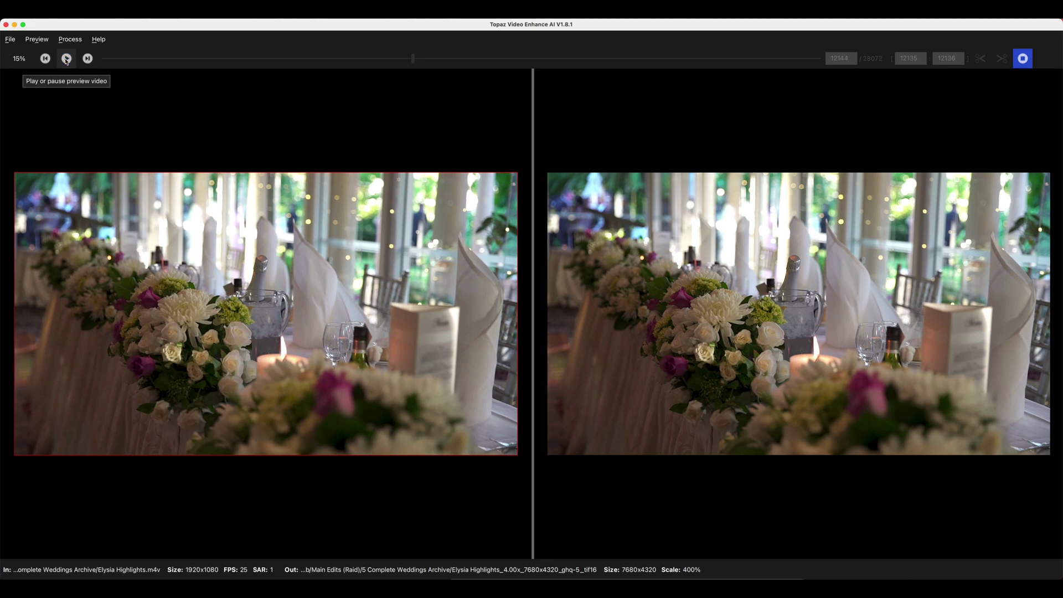
left_click(66, 58)
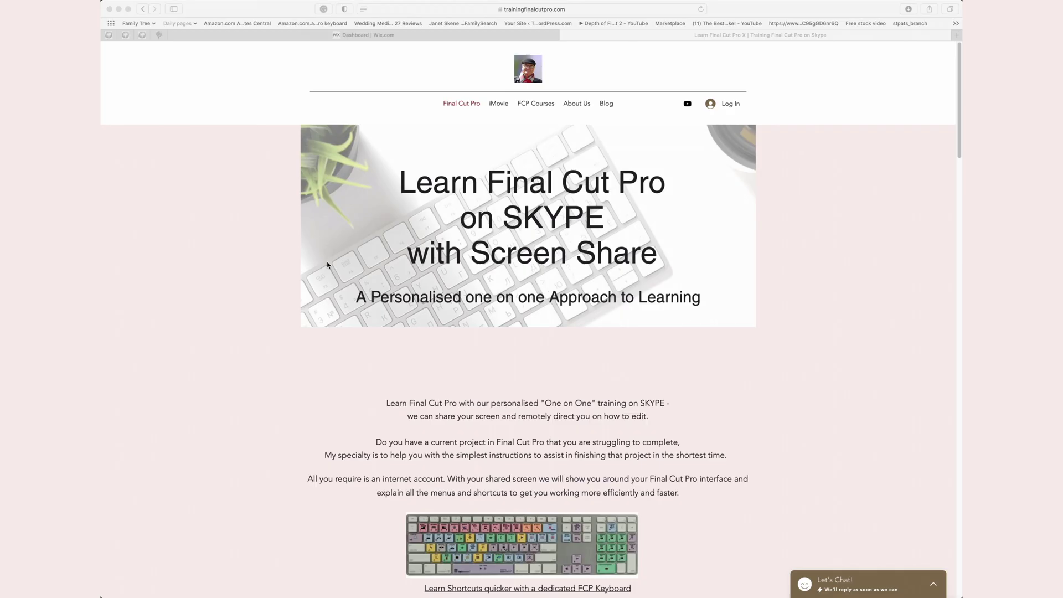
Scroll trainingfinalcutpro.com down to the Final Cut Pro X Lessons video grid
scroll(327, 265, "down", 2)
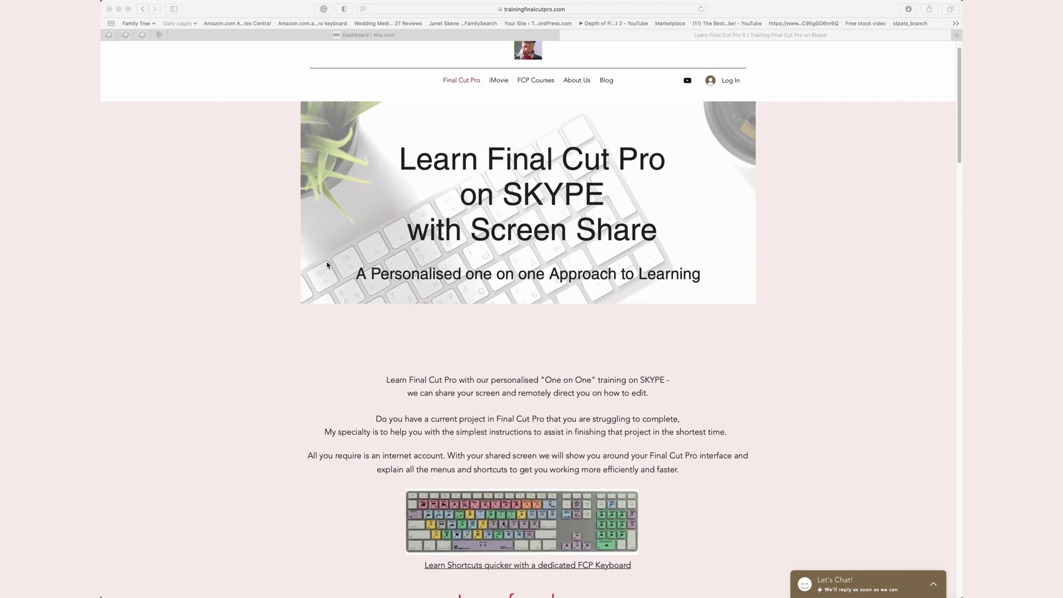
scroll(328, 265, "down", 4)
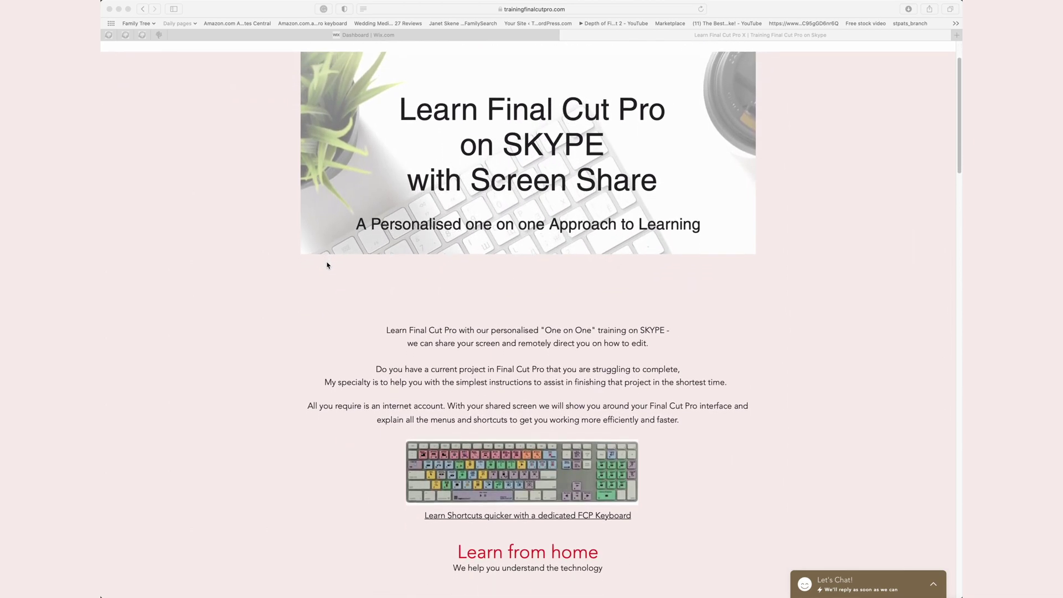
scroll(327, 266, "down", 1)
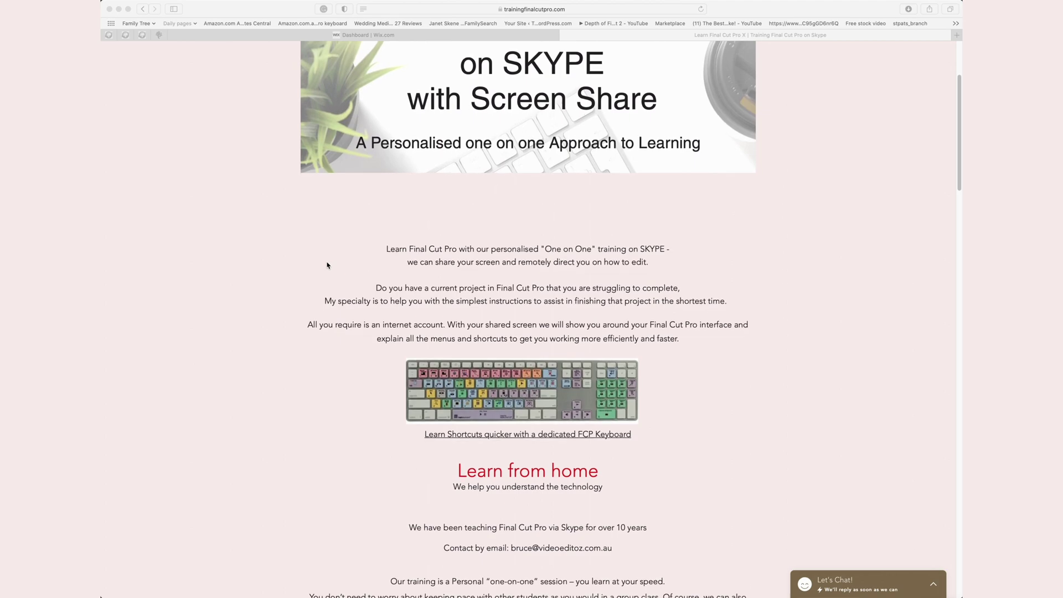
scroll(327, 265, "down", 6)
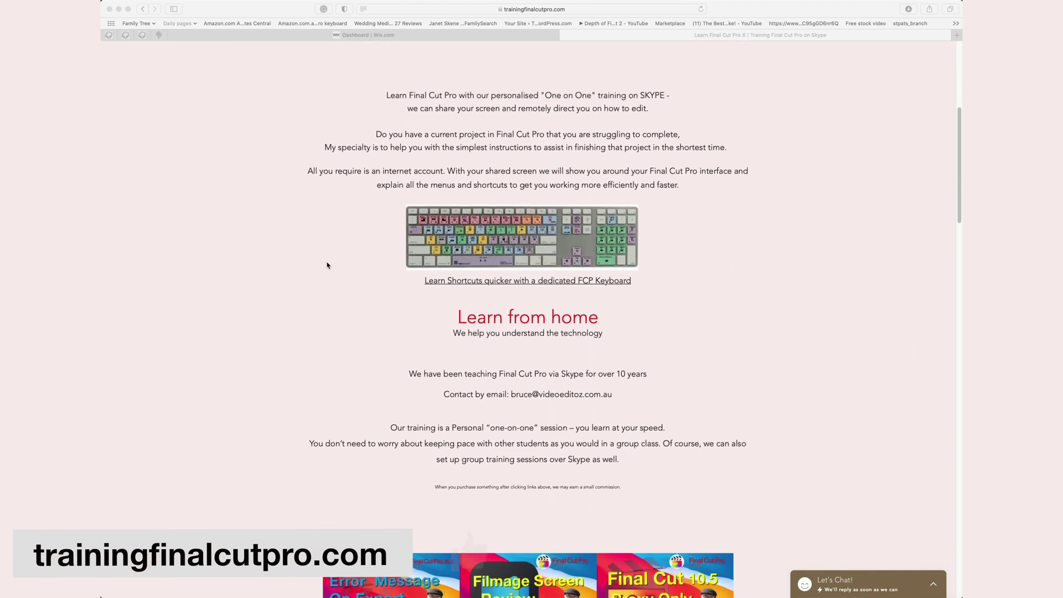
scroll(328, 265, "down", 7)
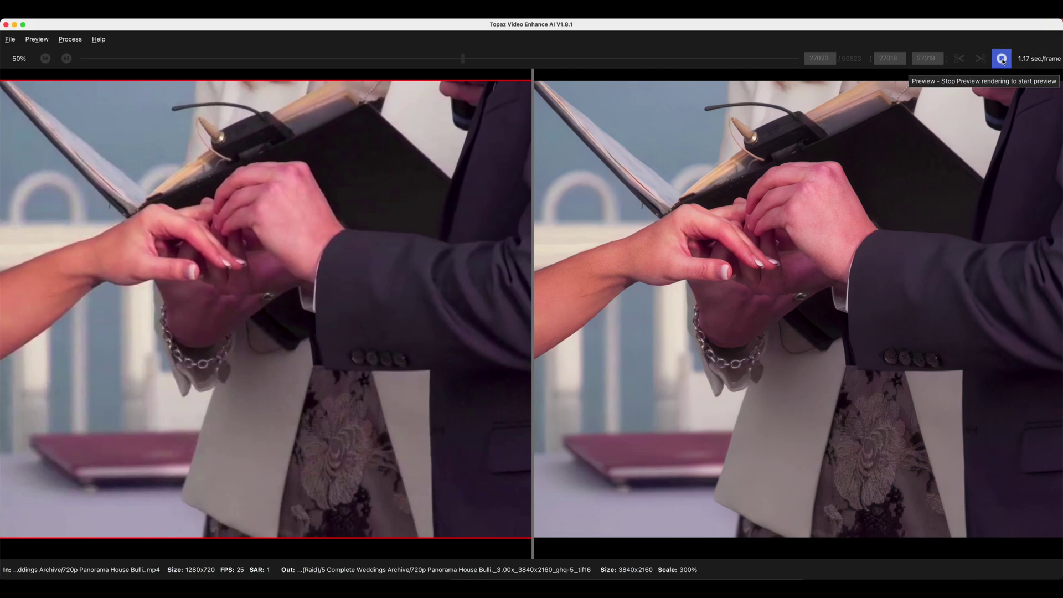
Play the split preview of the jug and rose and view the original at 100% zoom
left_click(66, 58)
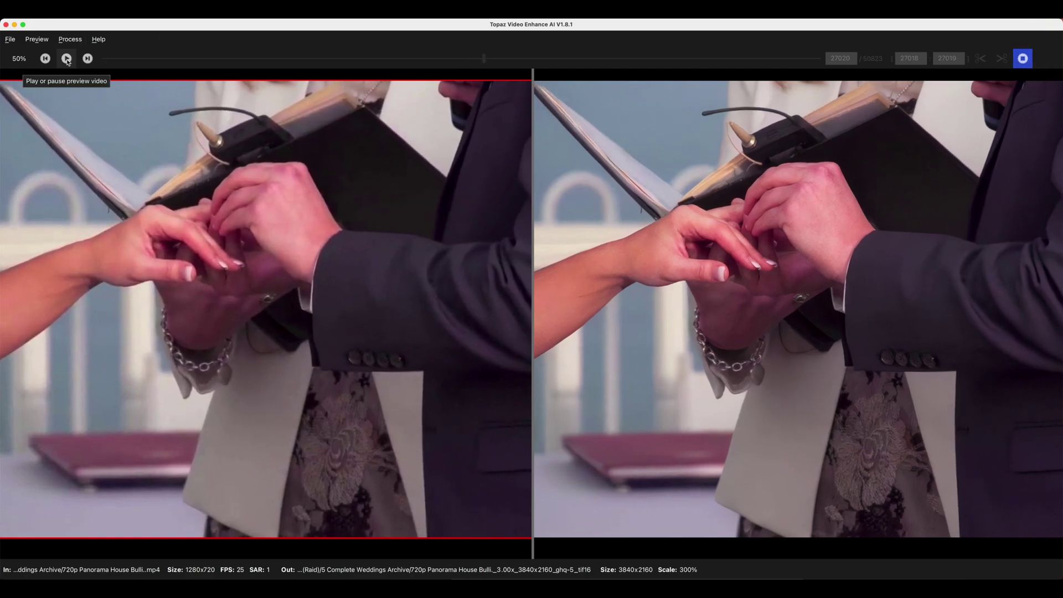
left_click(39, 40)
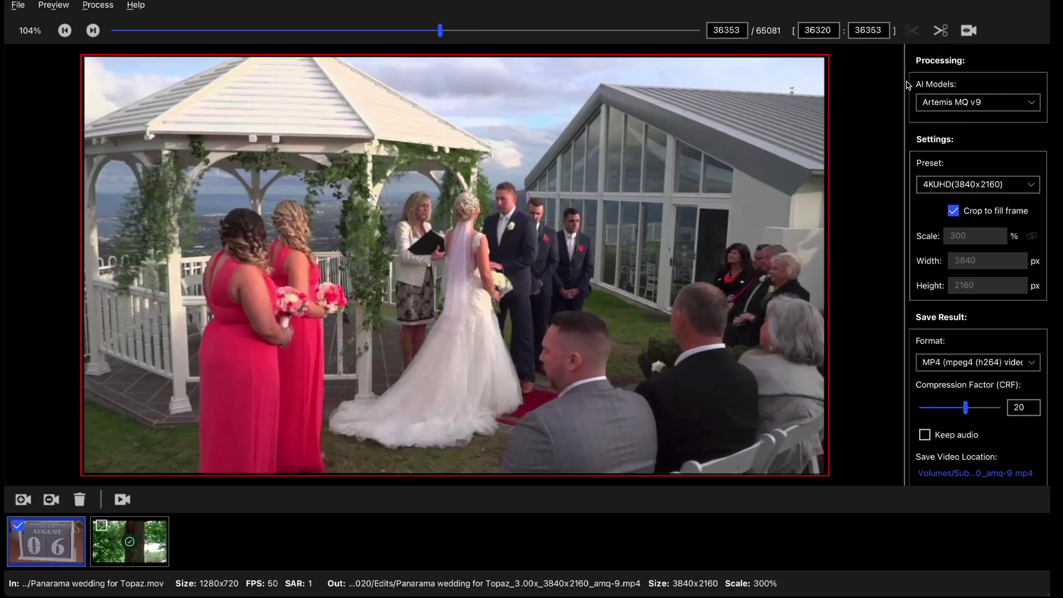
Start processing the Elysia Highlights clip with its Gaia-HQ v5 8K 16-bit TIFF settings
left_click(968, 31)
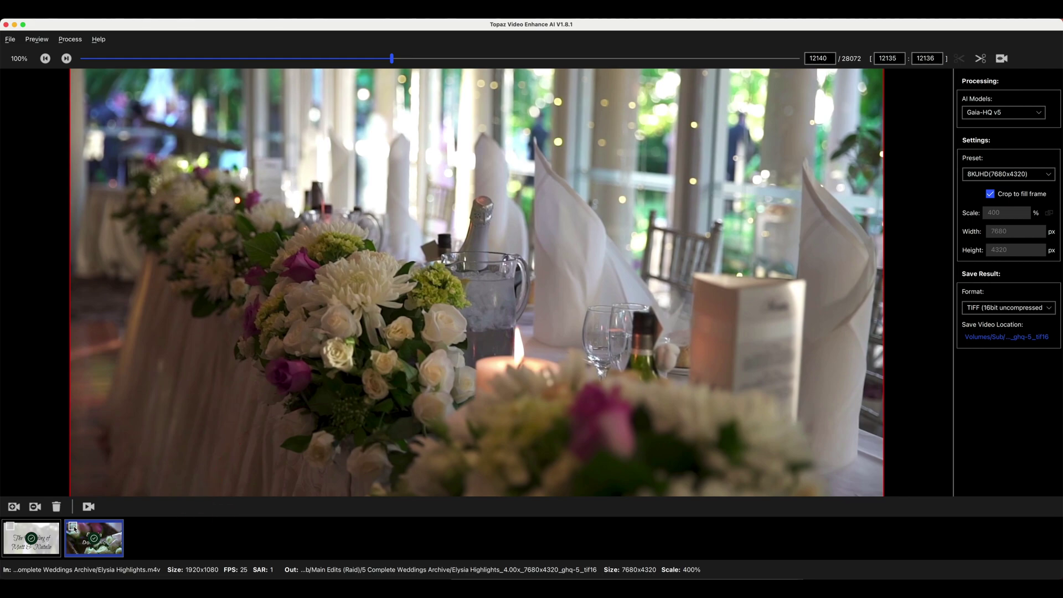
Check the Elysia Highlights clip and start batch processing it
left_click(73, 527)
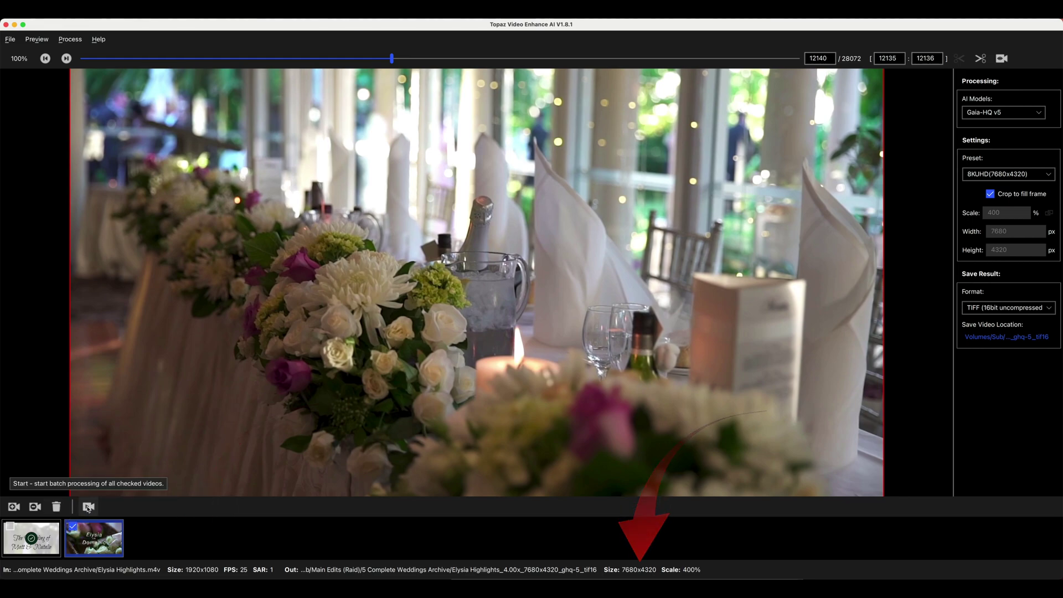
left_click(88, 508)
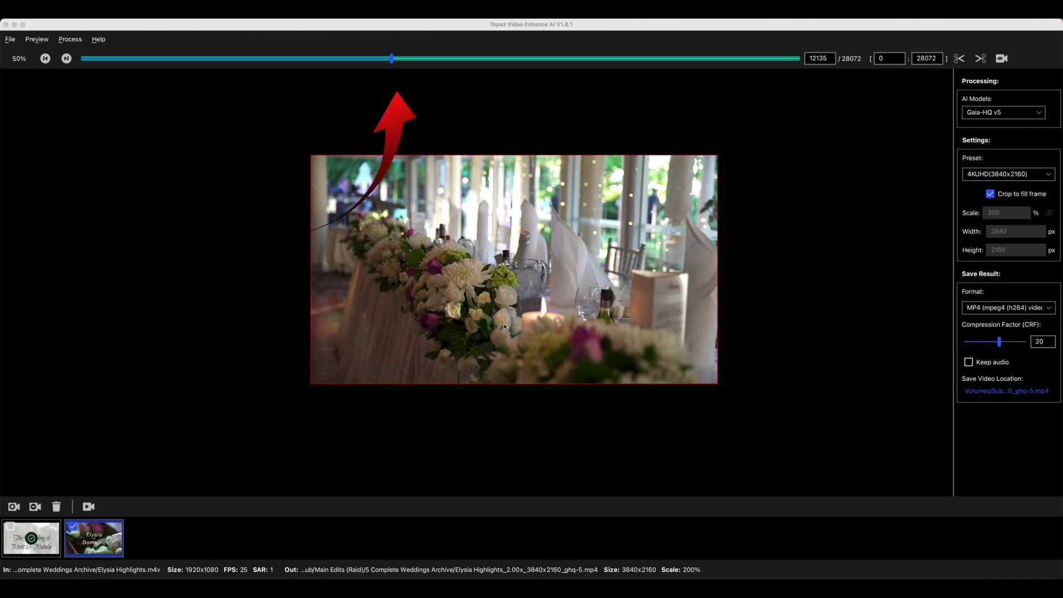
Trim the processing range to start at frame 12135 and end at frame 12136
left_click(959, 58)
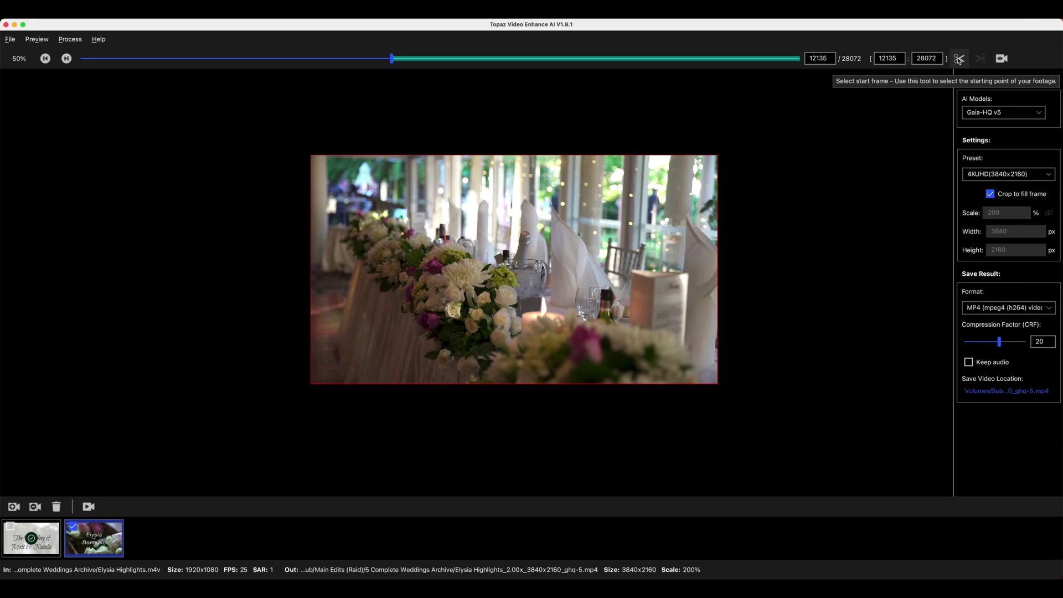
left_click(66, 58)
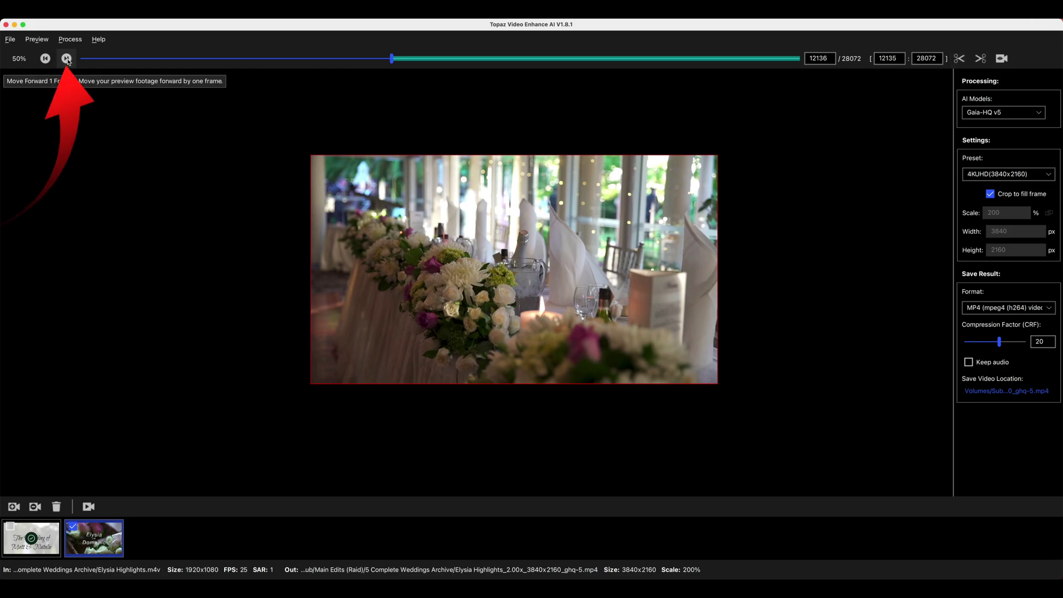
left_click(980, 59)
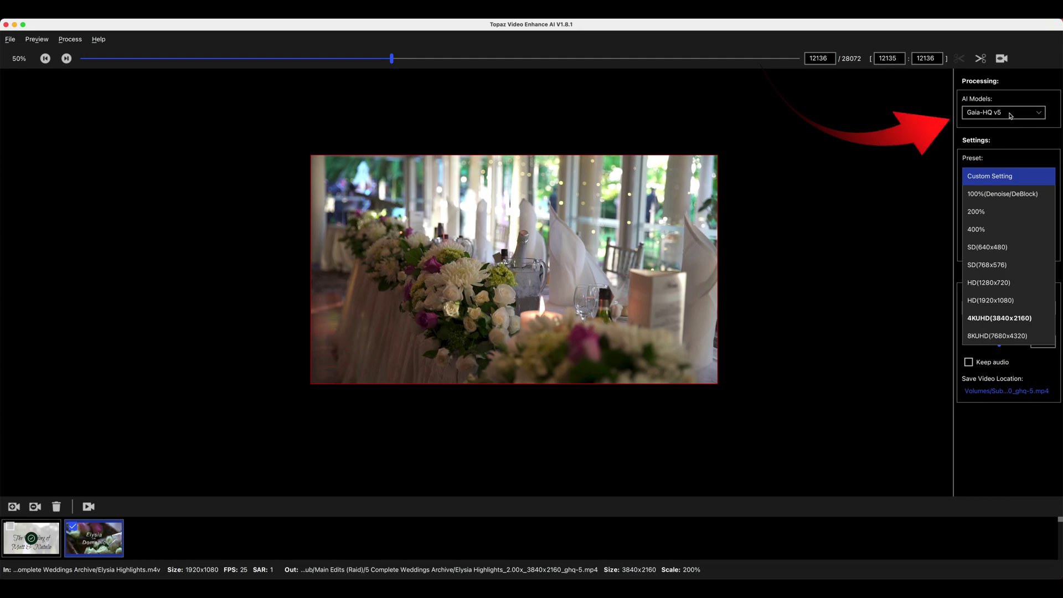
Keep Gaia-HQ v5 as the AI model and switch the output format to TIFF (16bit uncompressed)
left_click(1042, 113)
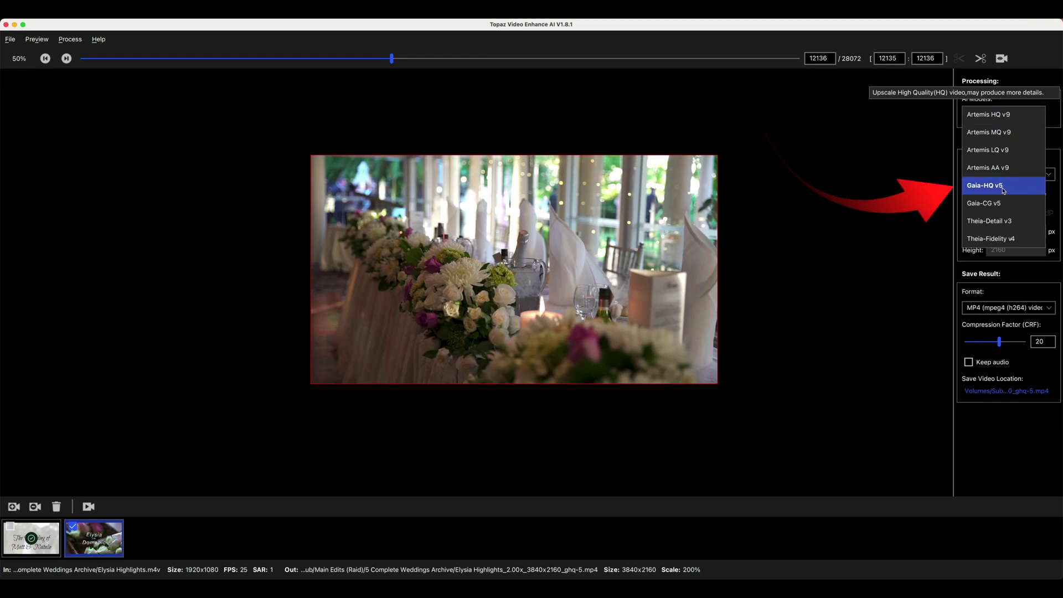
left_click(981, 187)
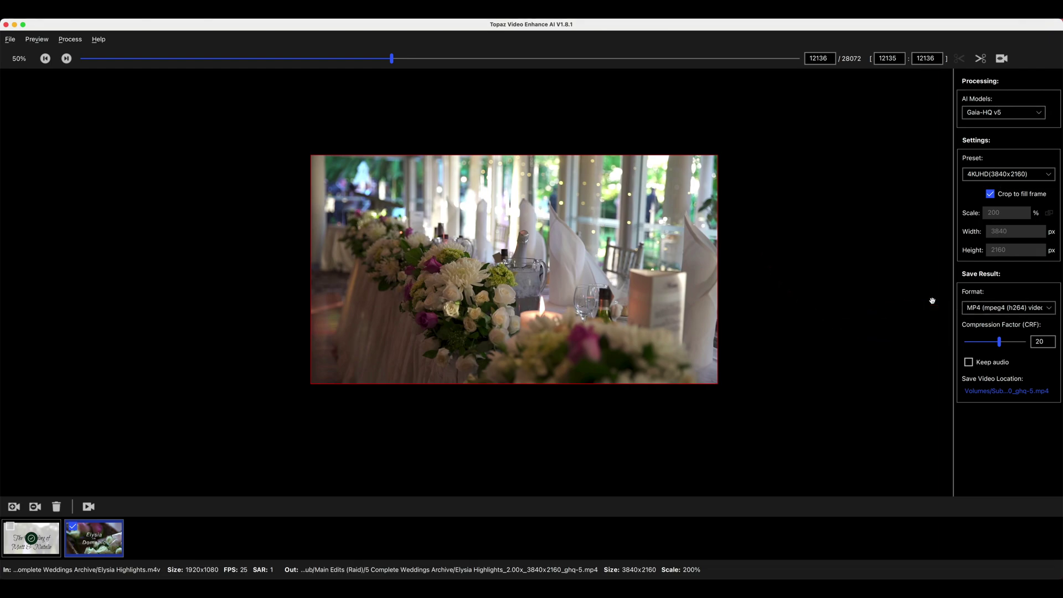
left_click(1048, 310)
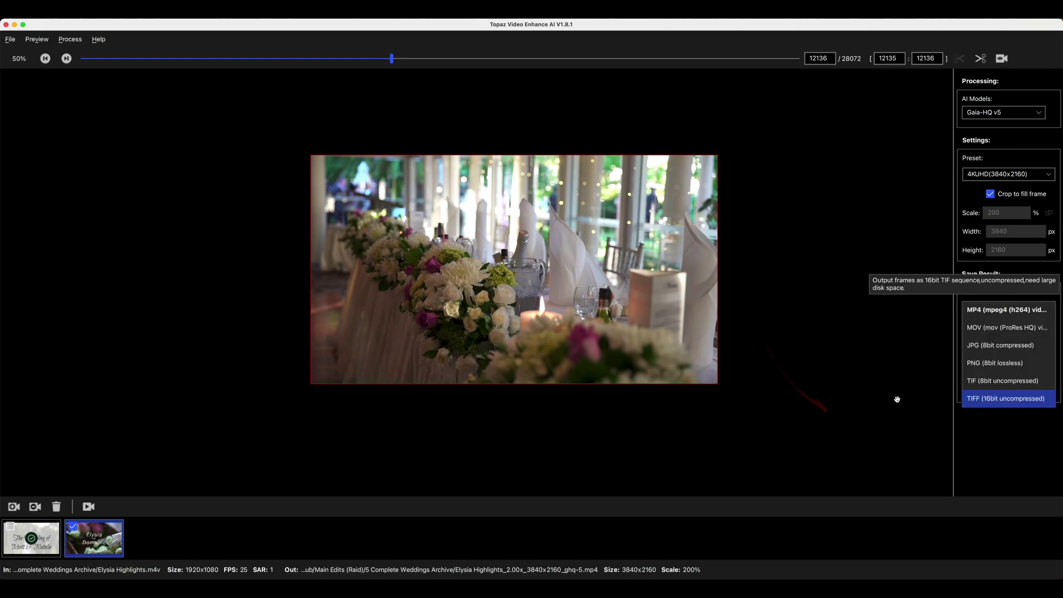
left_click(1001, 400)
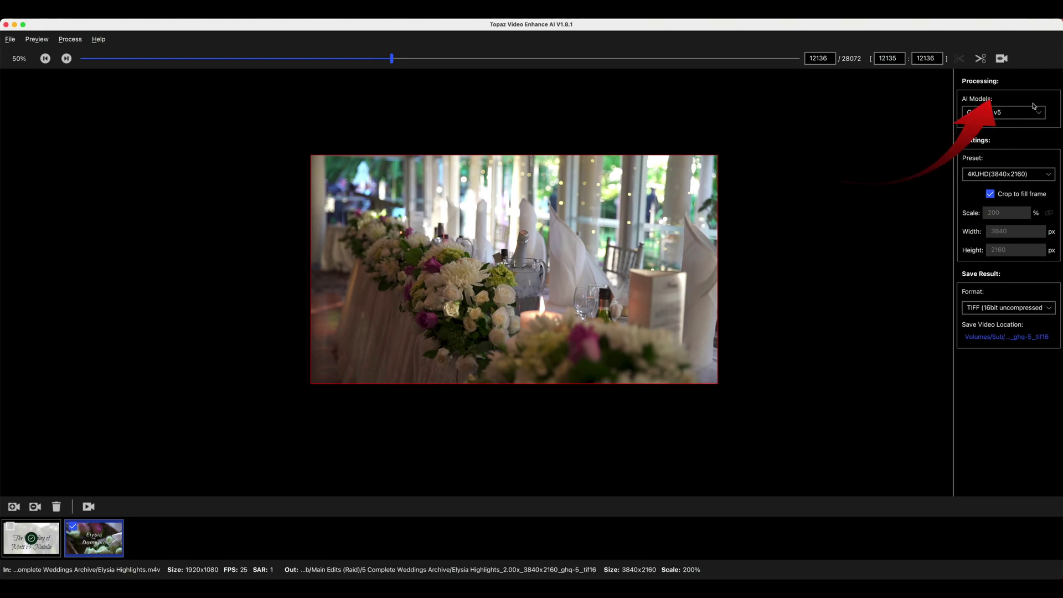
Render the 4K before/after preview, pan across the bouquet, then stop the preview
left_click(1002, 58)
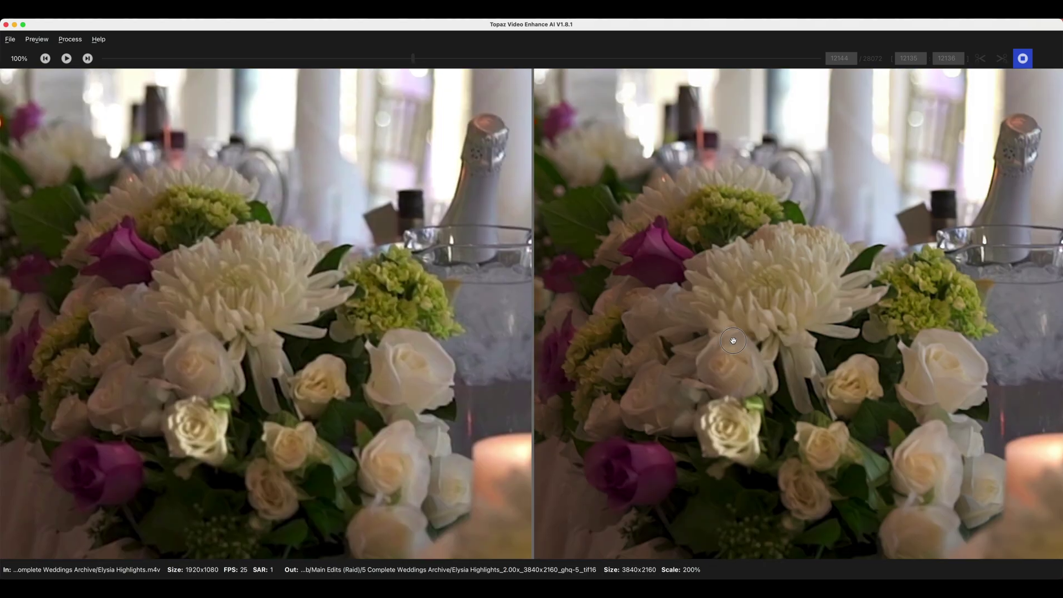
left_click_drag(630, 332, 758, 360)
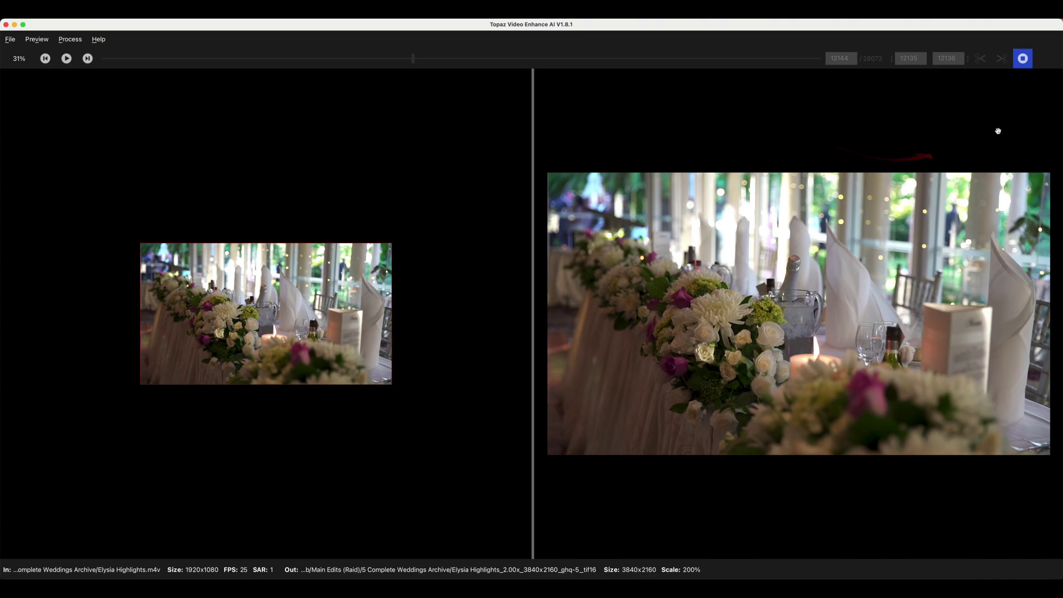
left_click(1023, 59)
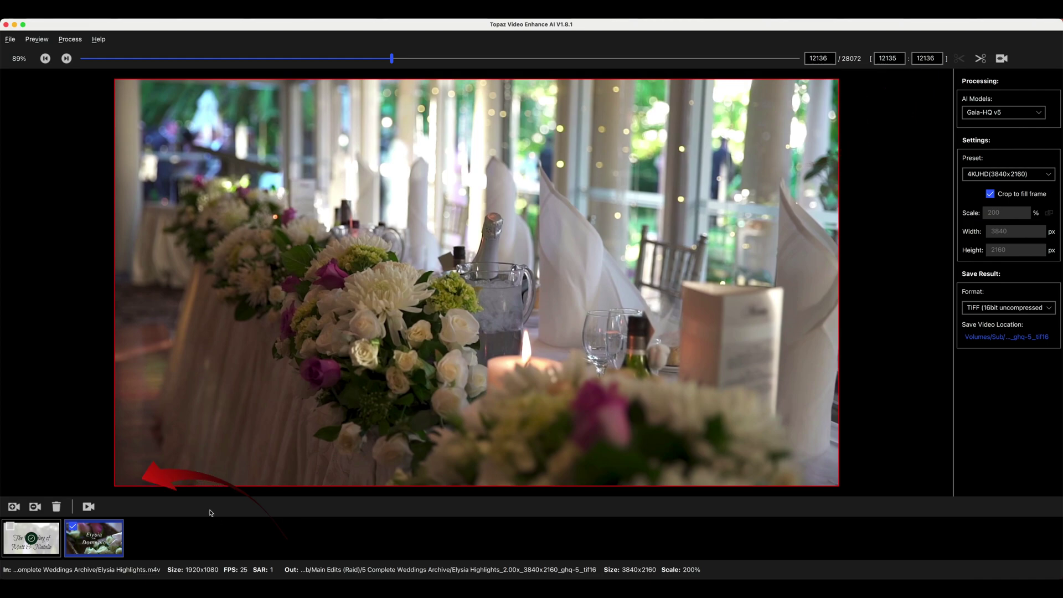
Batch-process the checked clip to 4K 16-bit TIFF stills in the tif16(1) folder
left_click(88, 507)
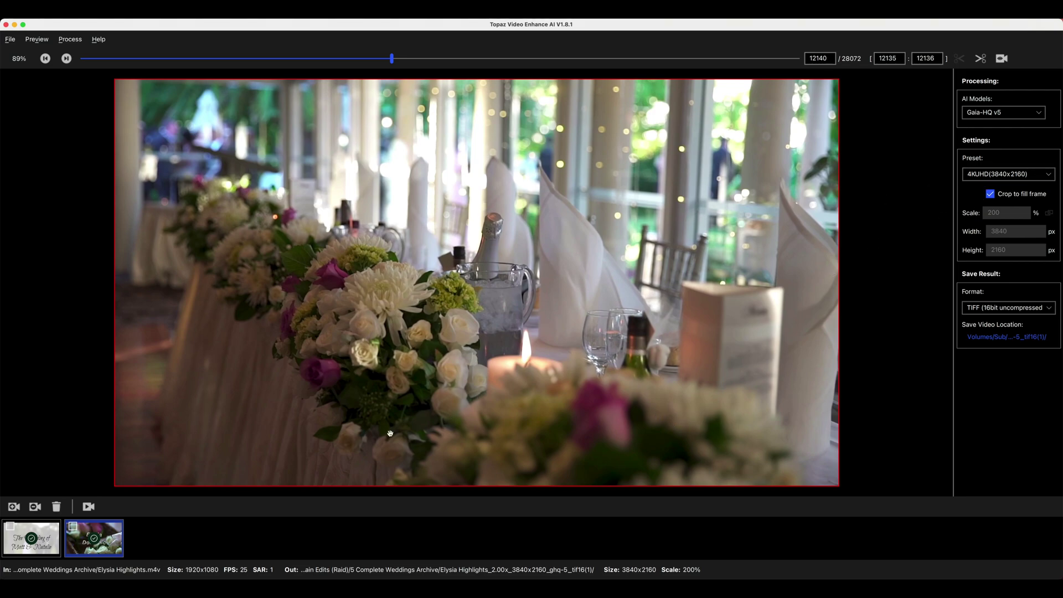
Set the output to 8KUHD (7680x4320) and preview it with the original enlarged to match
left_click(996, 175)
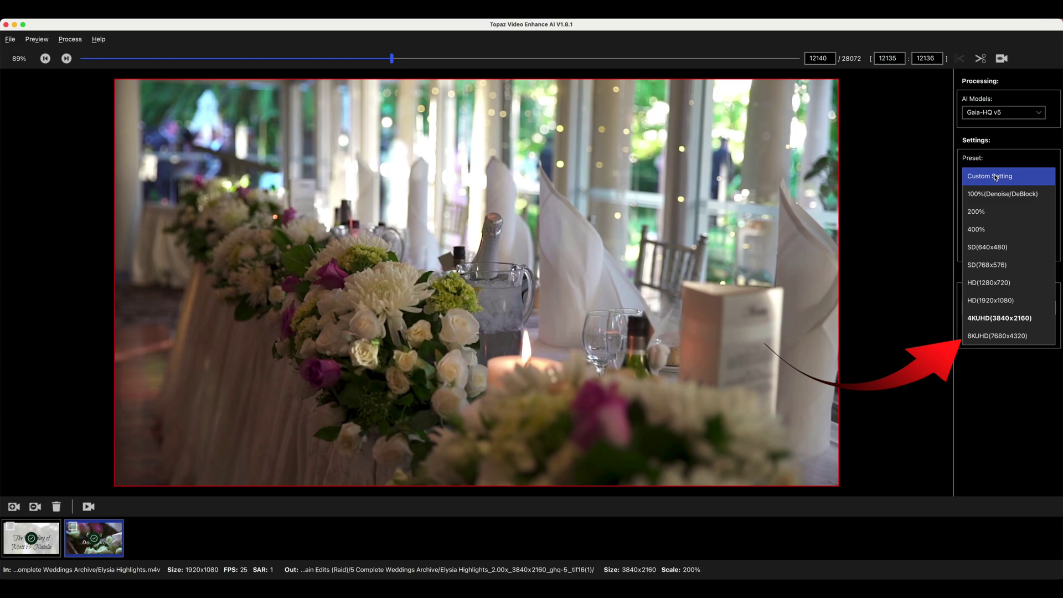
left_click(997, 335)
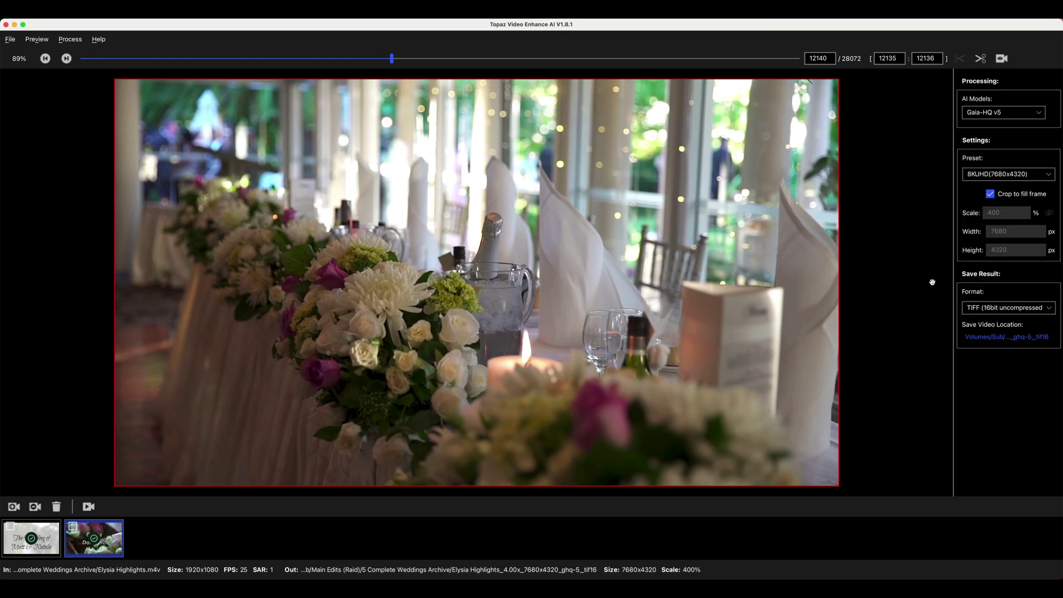
left_click(1001, 58)
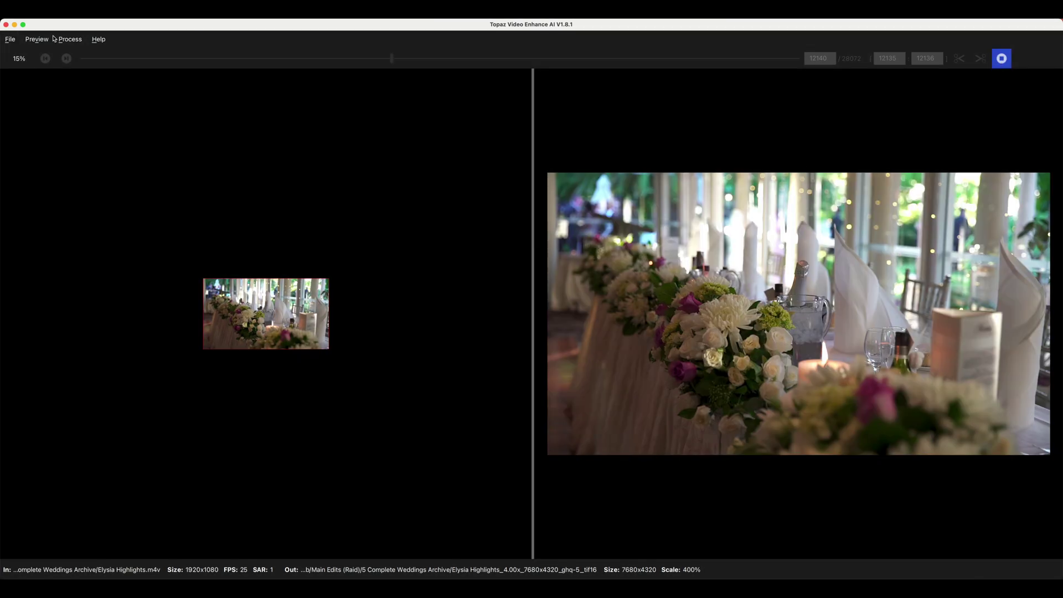
left_click(44, 39)
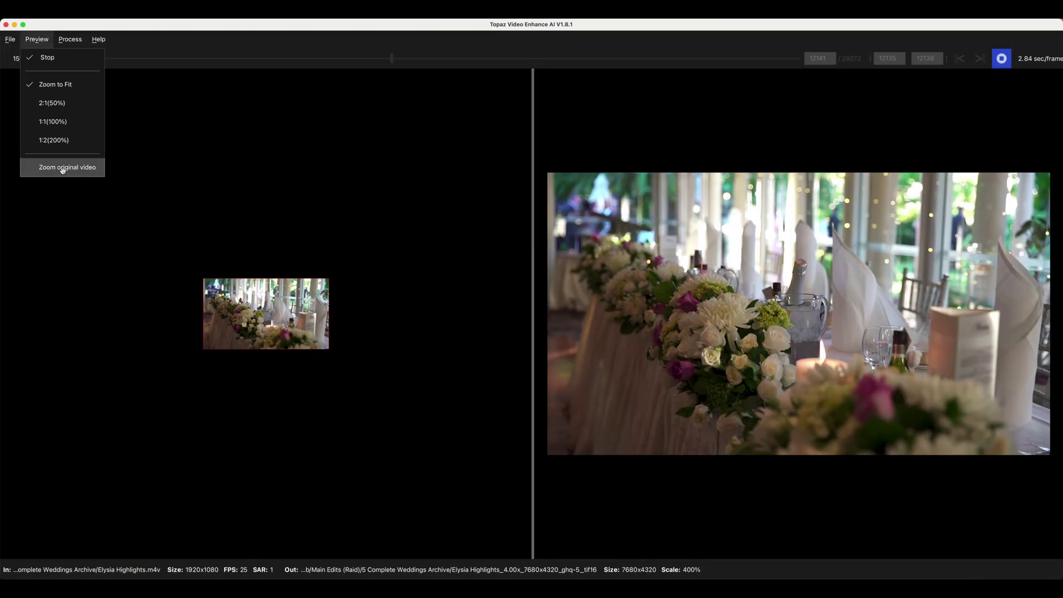
left_click(62, 169)
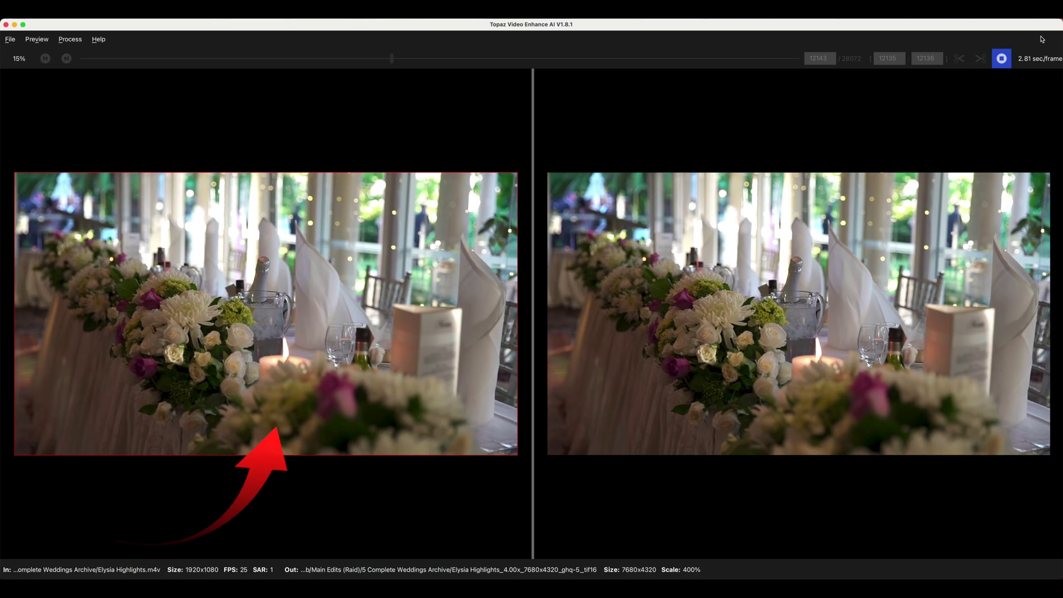
left_click(67, 59)
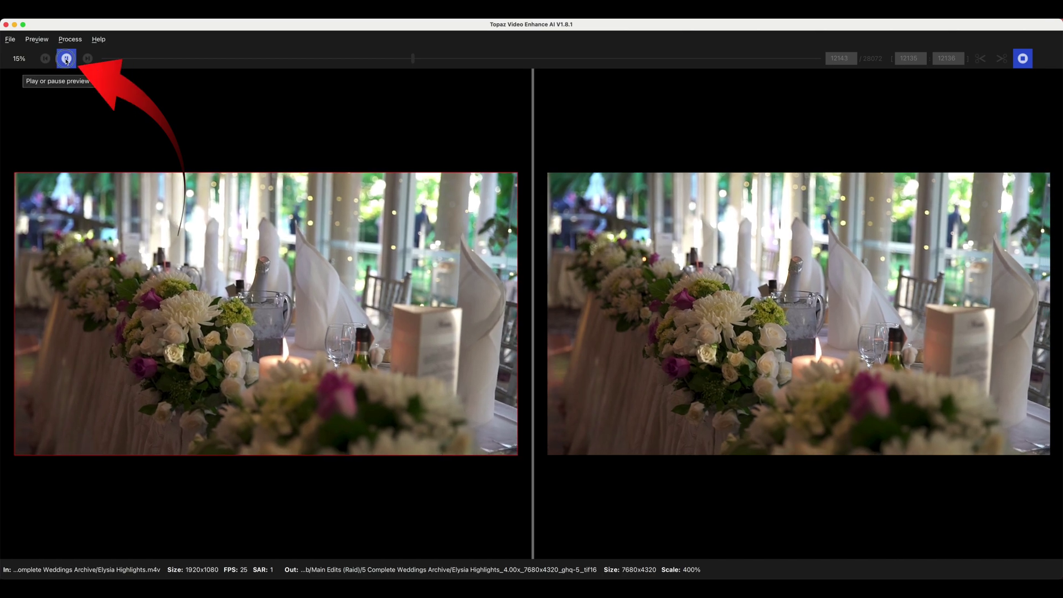
left_click(67, 58)
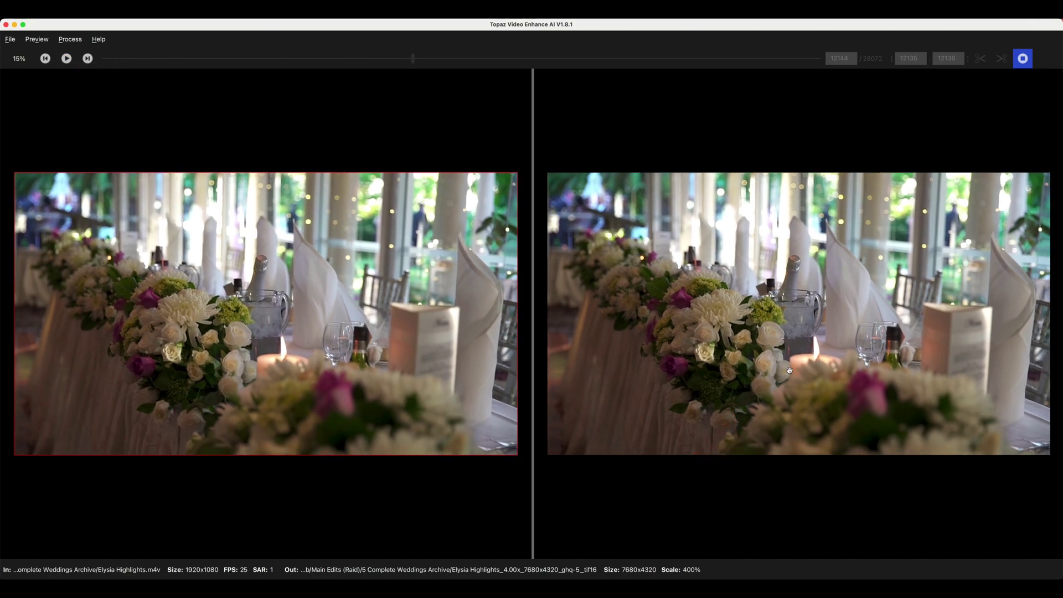
Compare both previews at 1:1 (100%), then stop previewing and start the 8K TIFF export
left_click(36, 39)
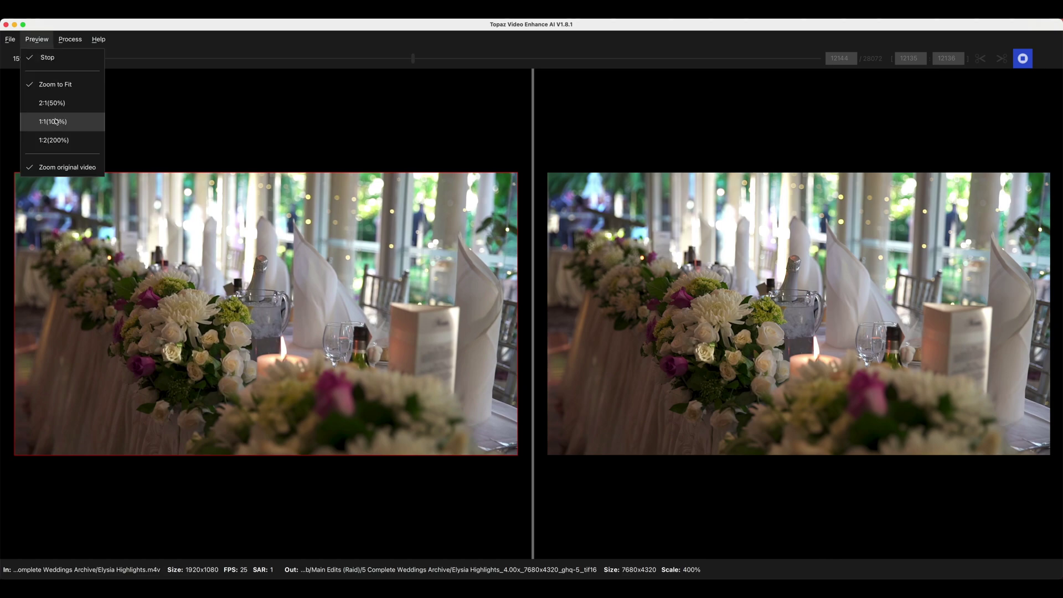
left_click(55, 120)
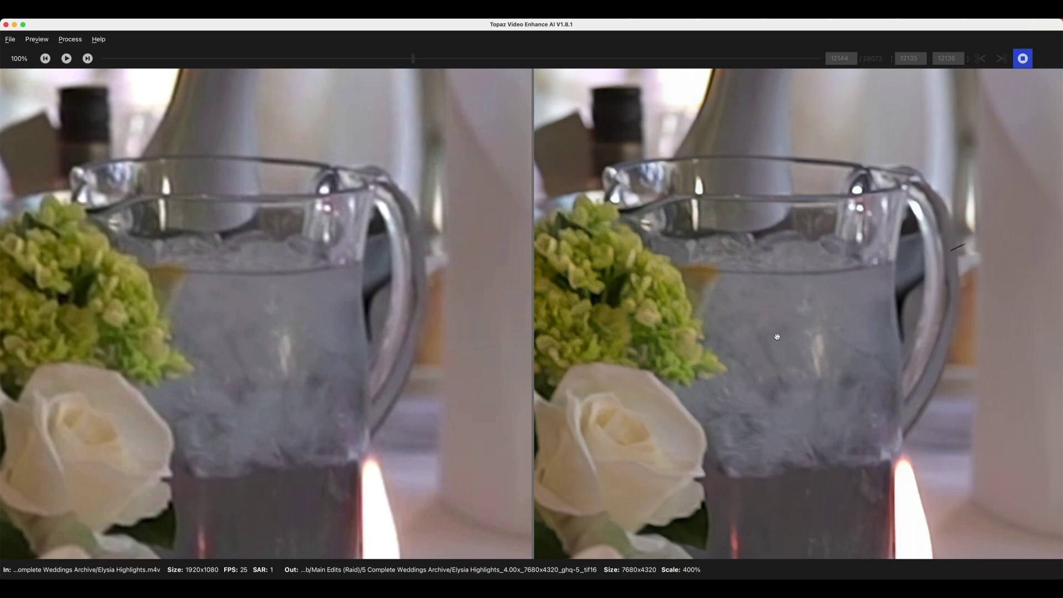
left_click(1024, 59)
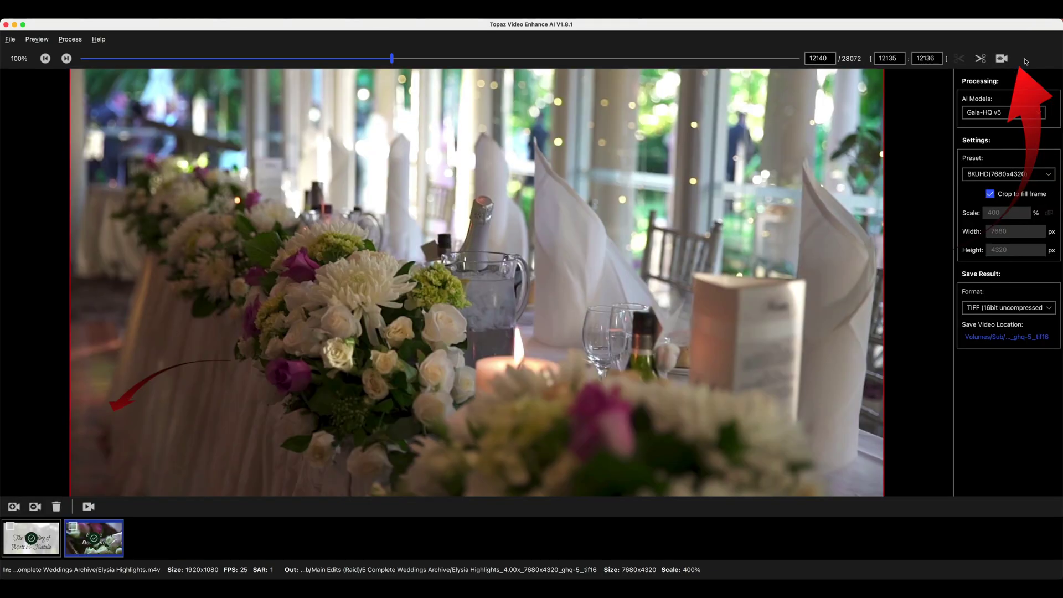
left_click(88, 507)
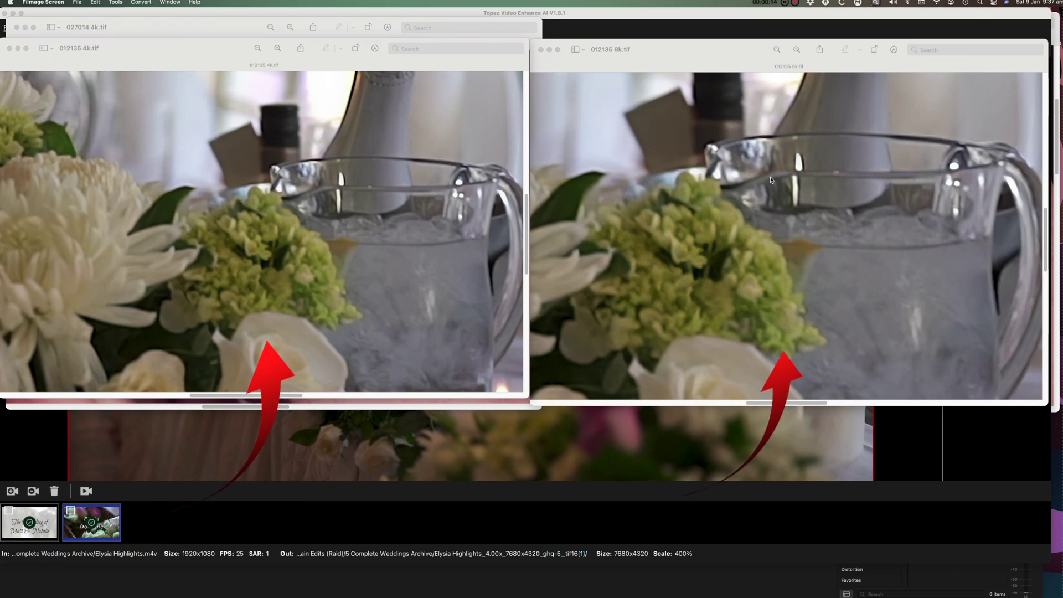
Bring the 012135 8k.tif window forward, pan it, and toggle between the 4K and 8K stills
left_click(746, 192)
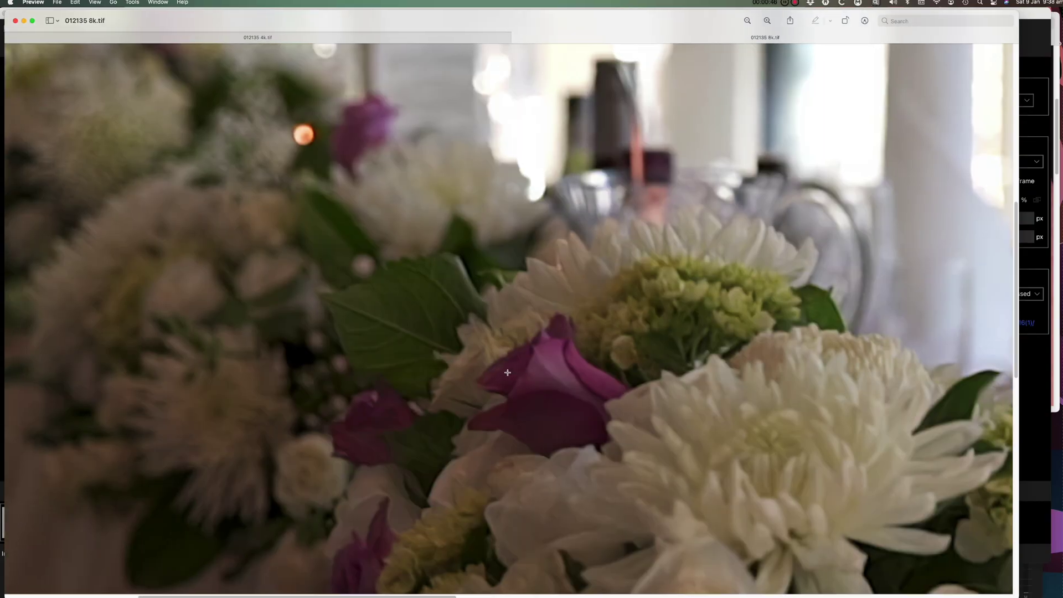
scroll(507, 372, "left", 5)
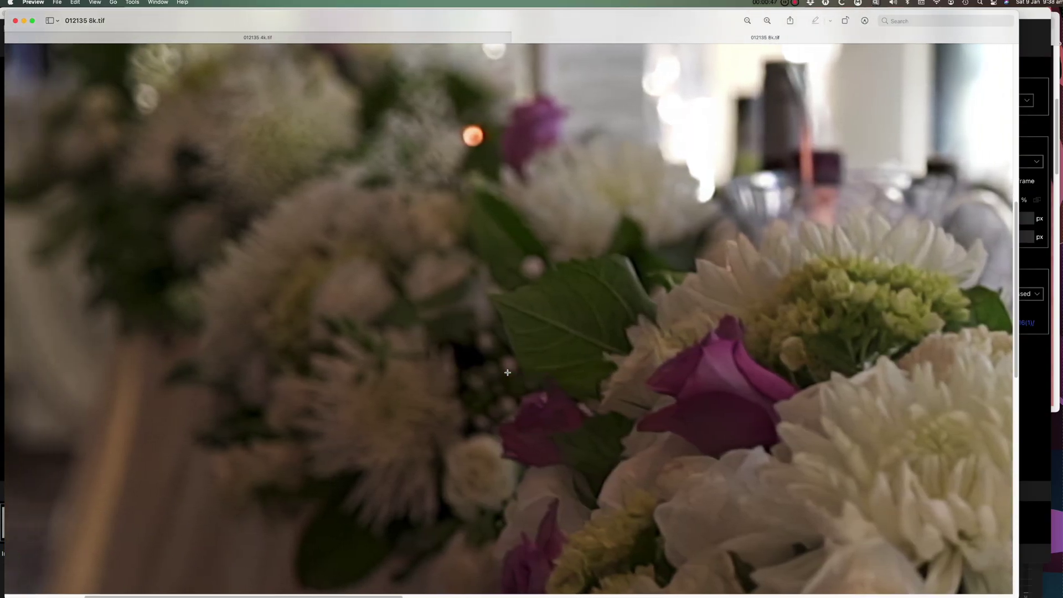
scroll(507, 372, "right", 15)
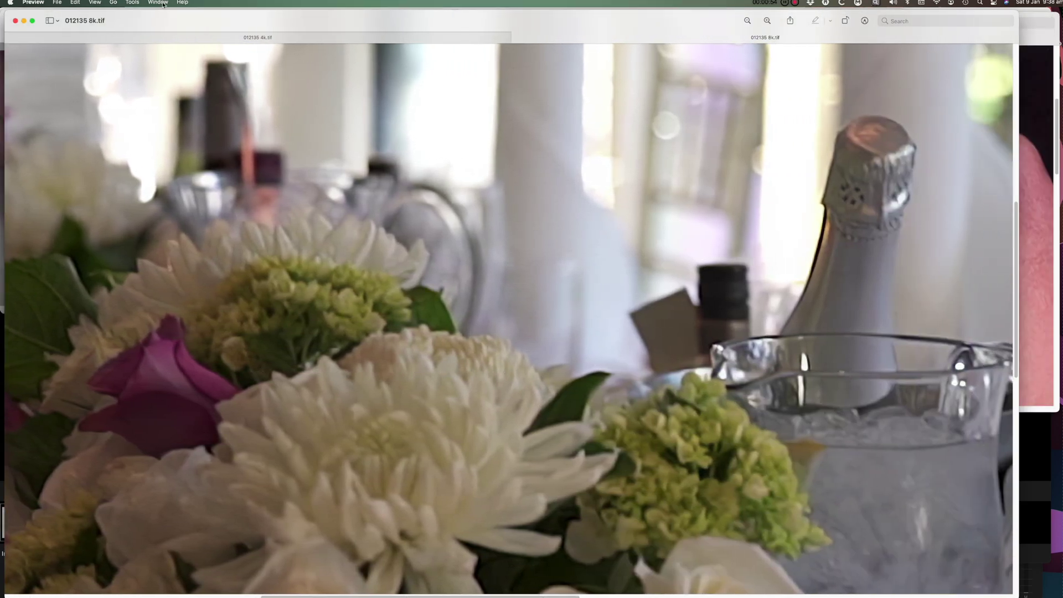
left_click(158, 3)
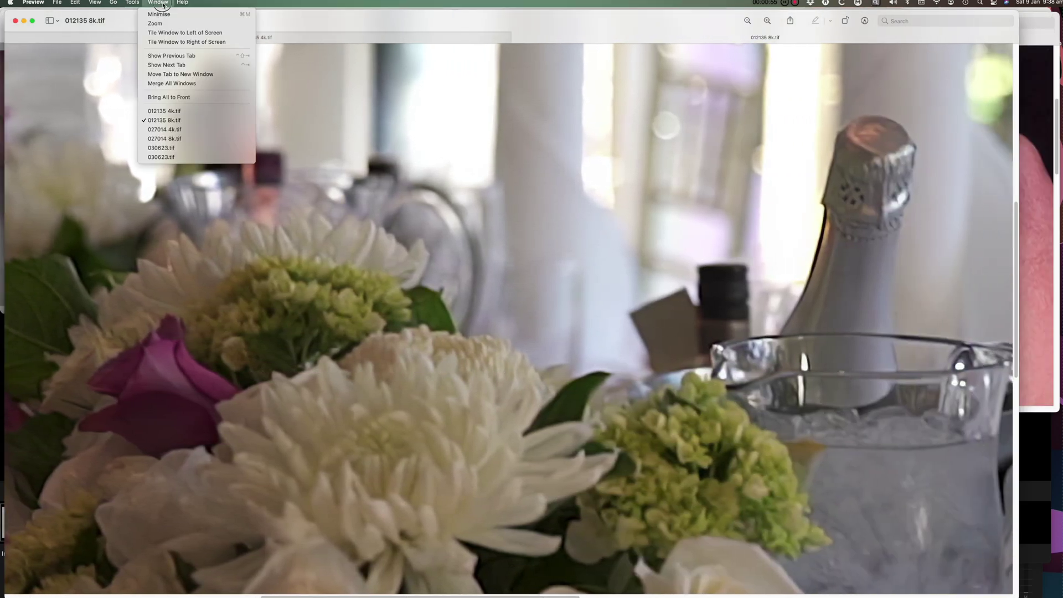
left_click(195, 112)
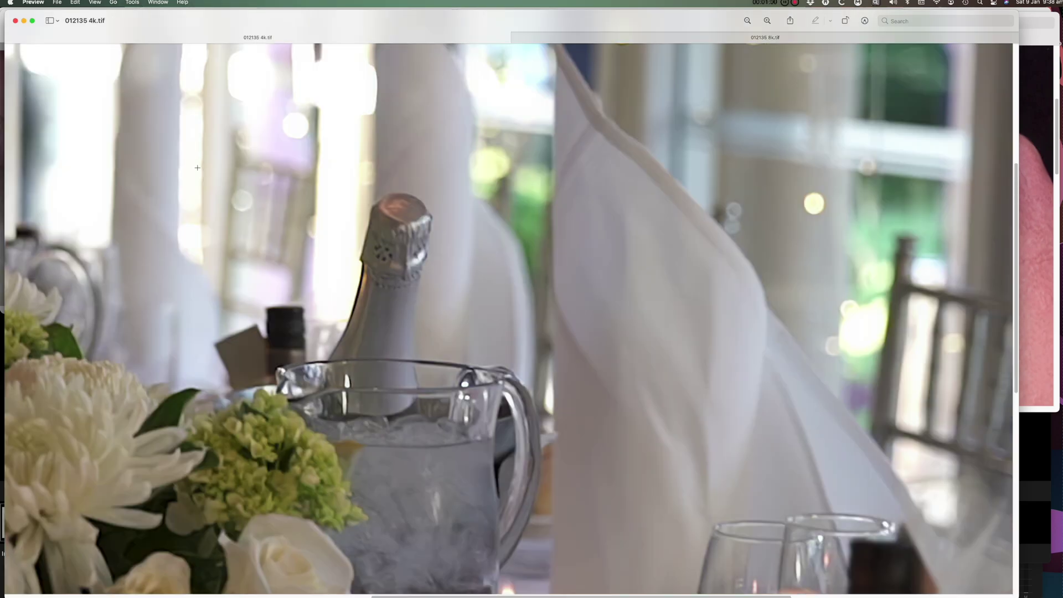
left_click(157, 2)
left_click(182, 119)
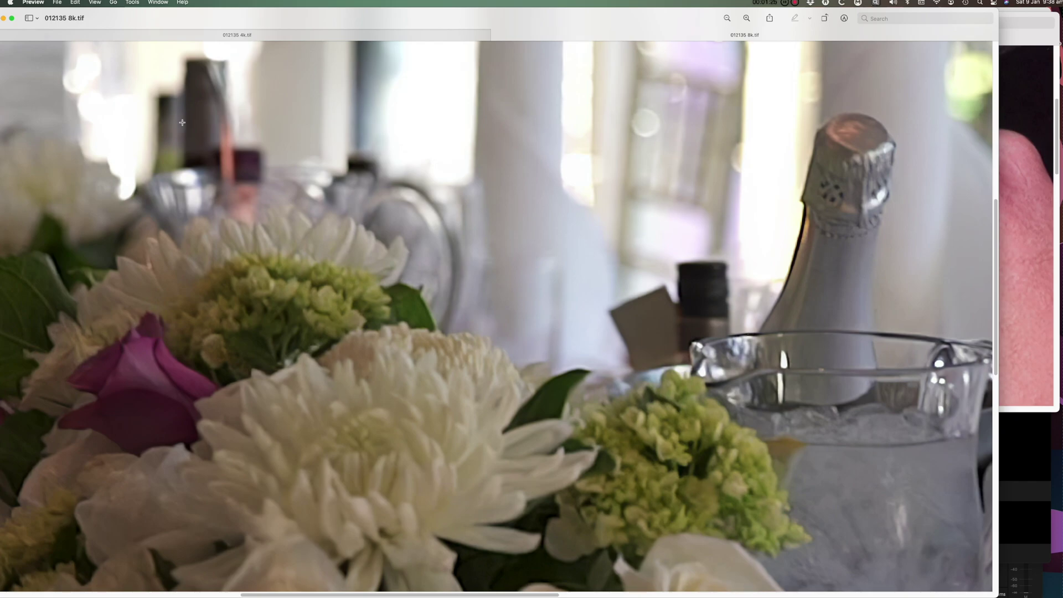
left_click(153, 4)
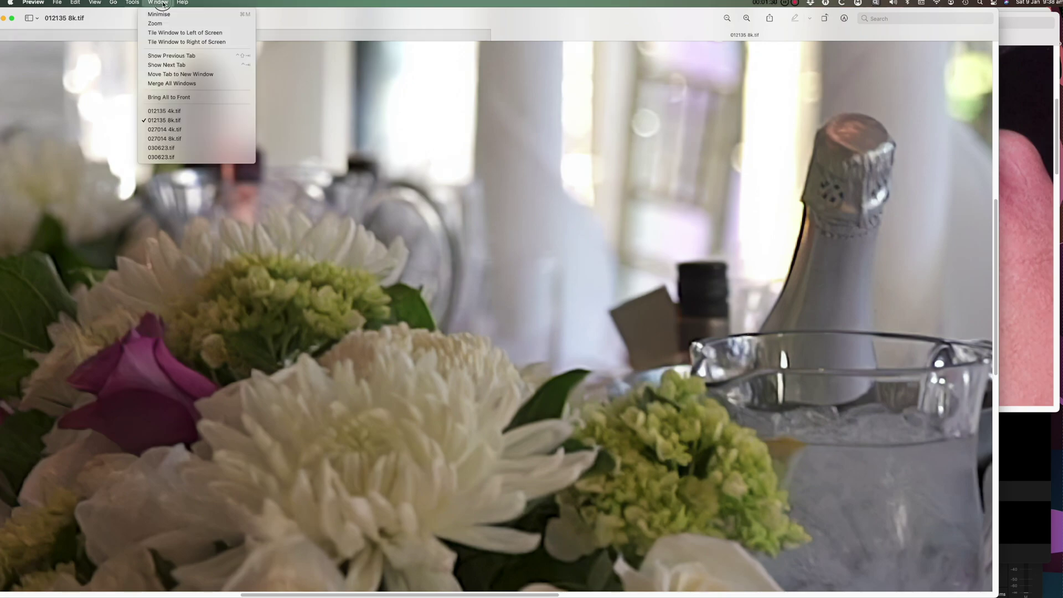
left_click(170, 111)
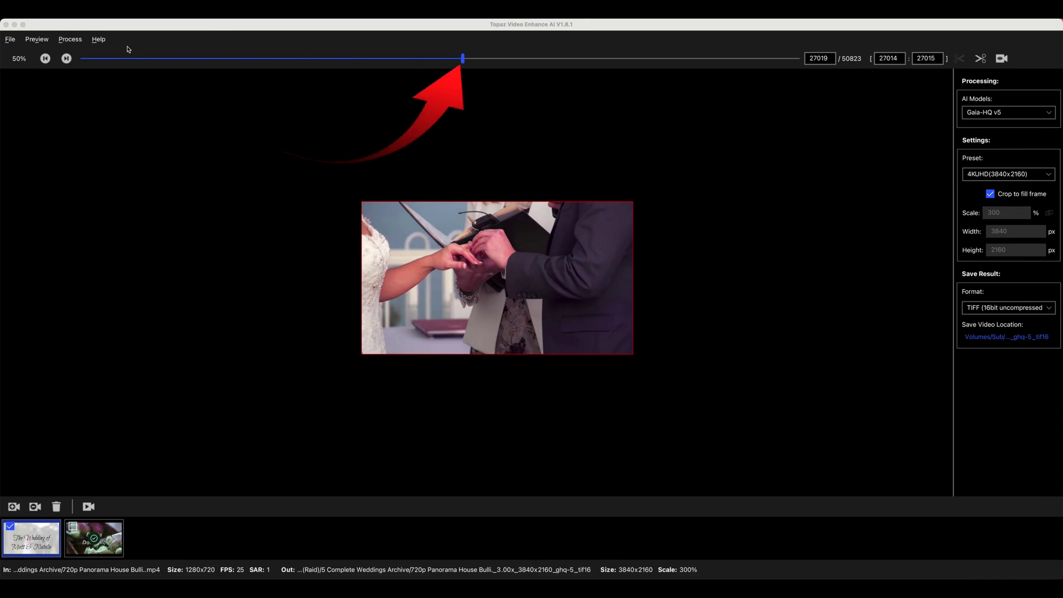
Narrow the export range to frame 27018–27019 and open the side-by-side original/enhanced preview
left_click(981, 58)
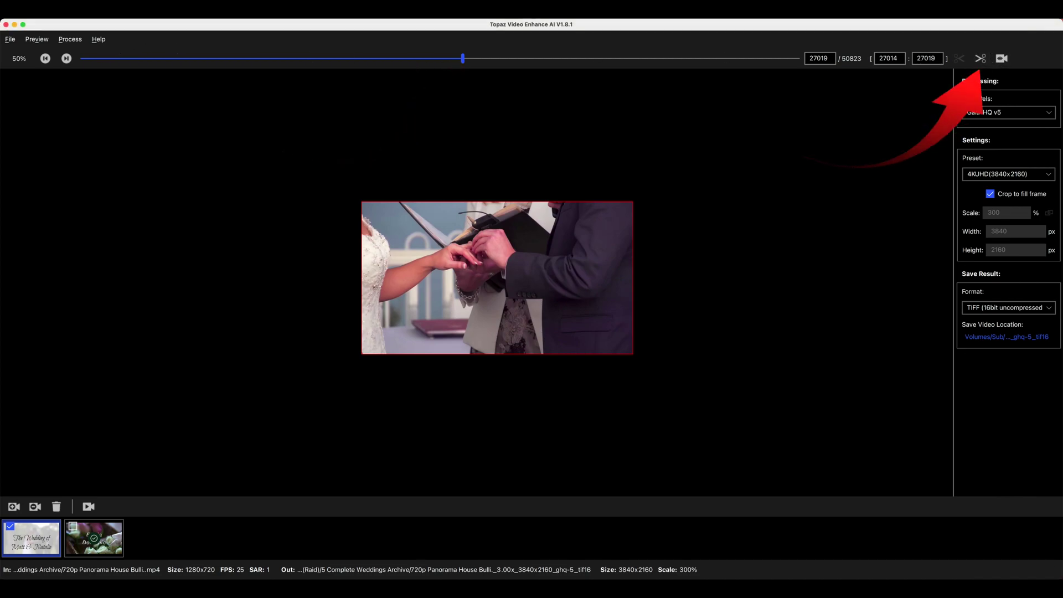
left_click(45, 58)
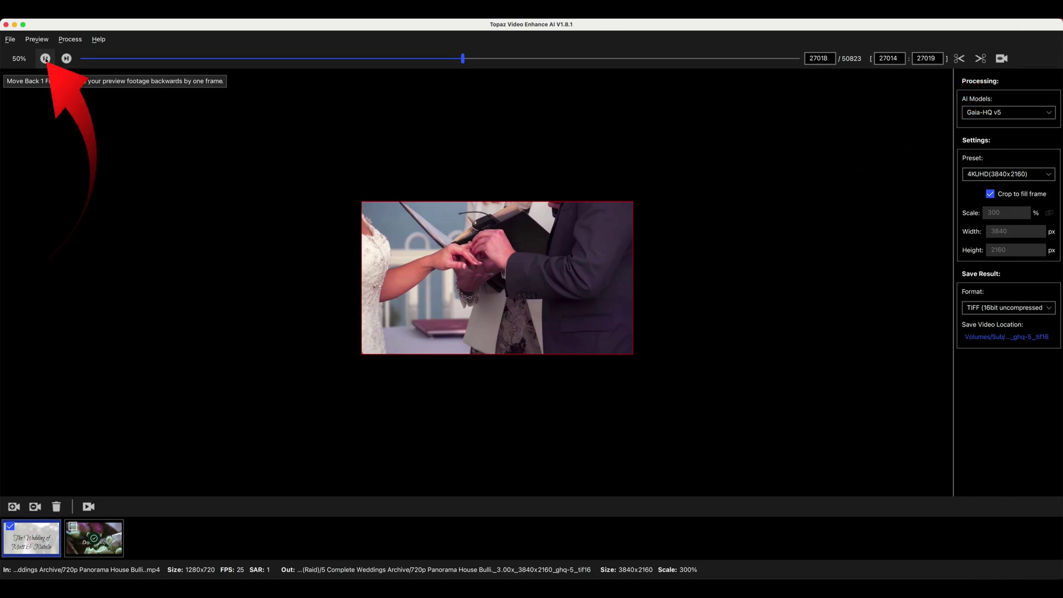
left_click(960, 59)
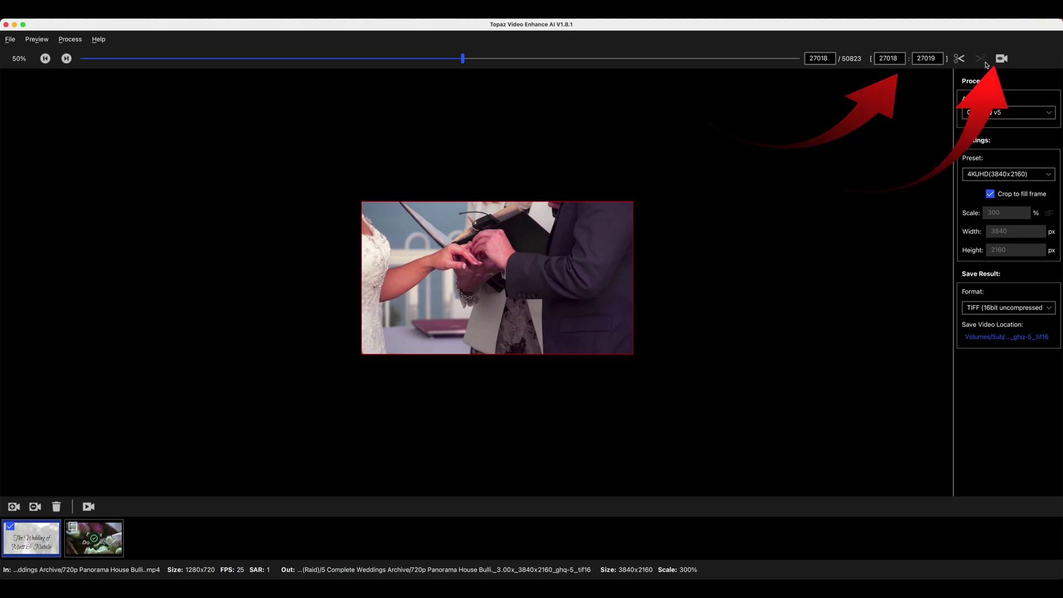
left_click(1002, 58)
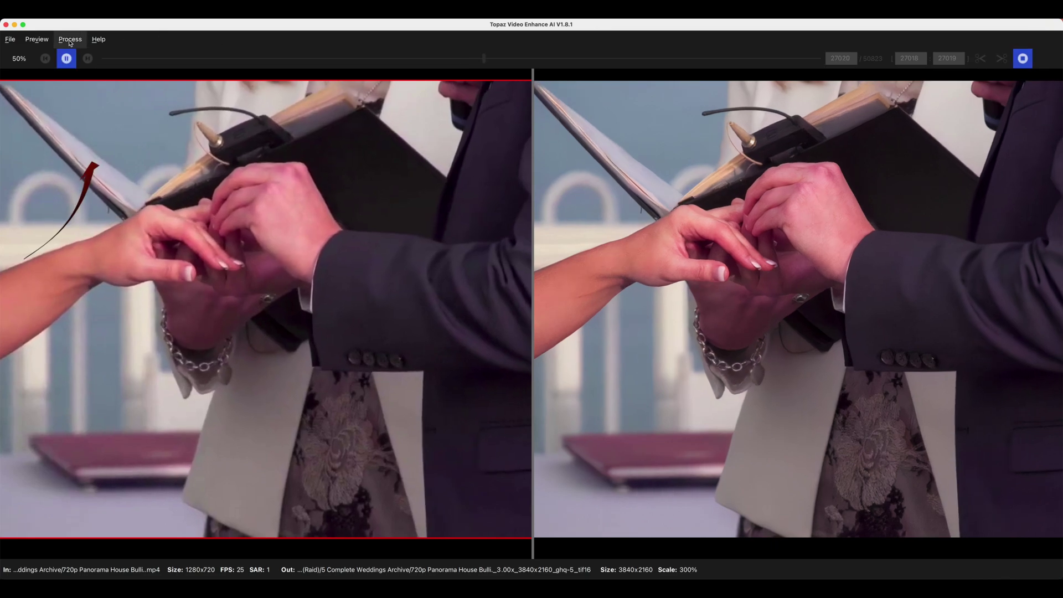
Toggle Zoom original video off and on, then set the preview to 1:1 (100%) and pan lower
left_click(36, 39)
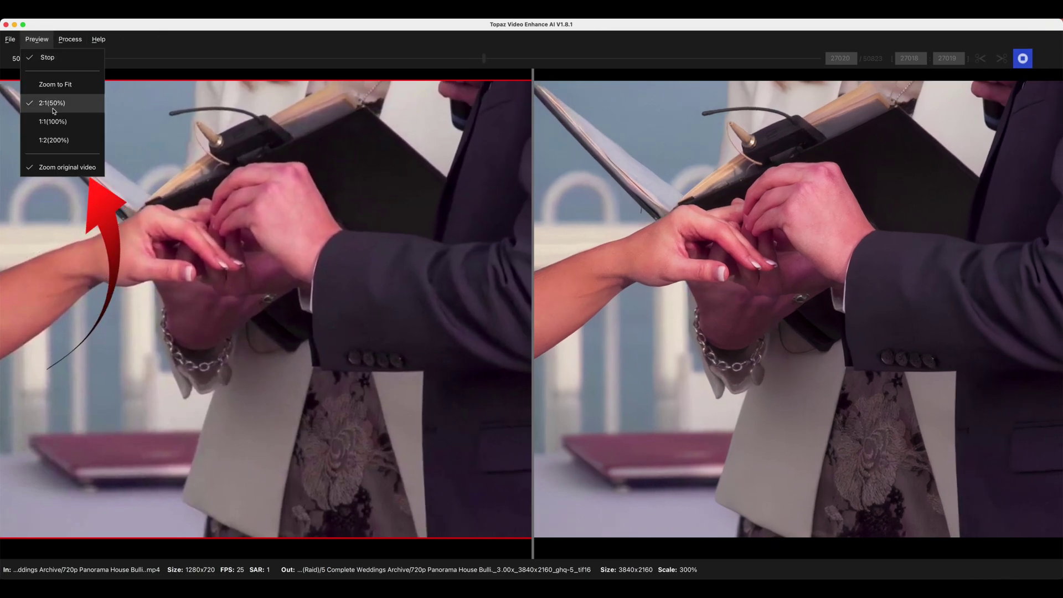
left_click(67, 167)
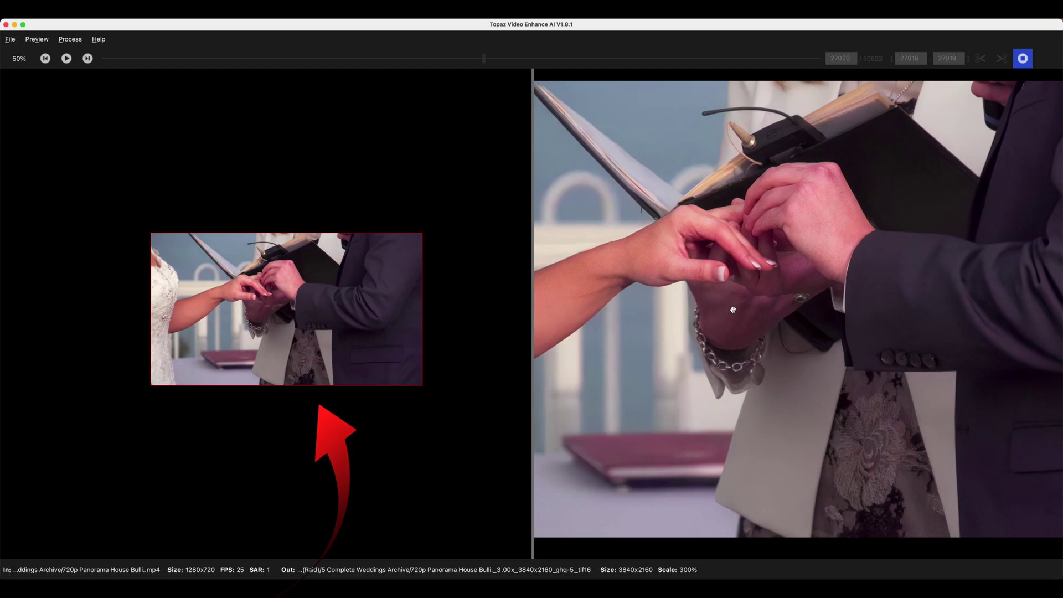
left_click(37, 38)
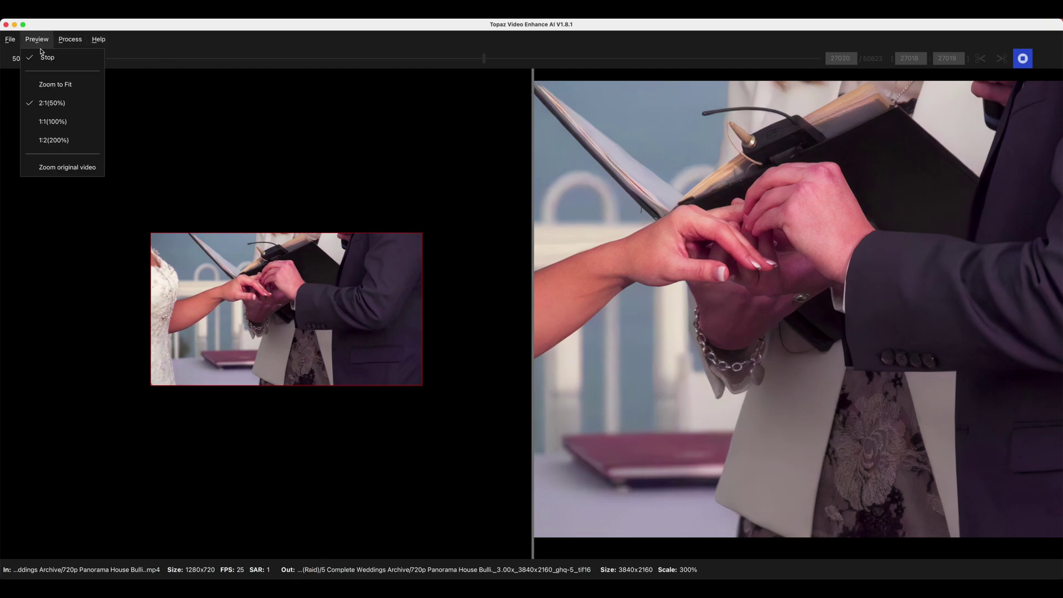
left_click(55, 166)
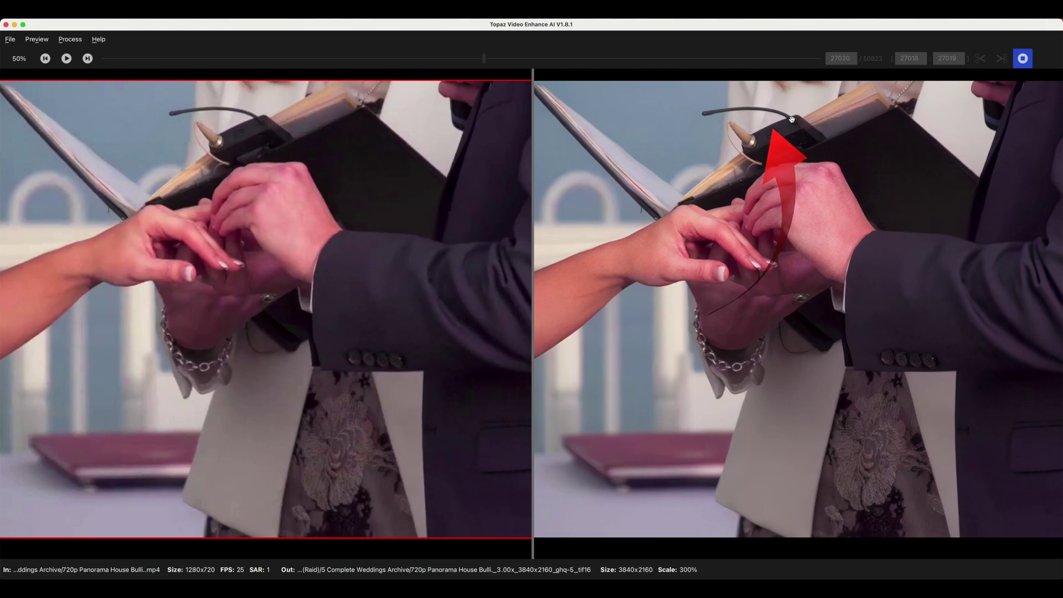
left_click(36, 39)
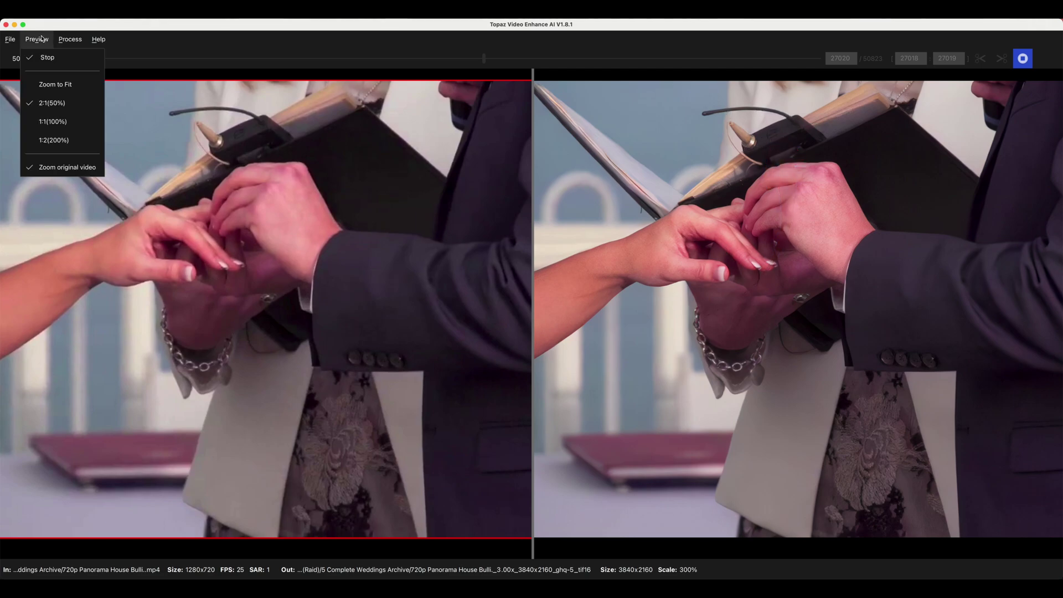
left_click(53, 121)
left_click_drag(689, 165, 690, 394)
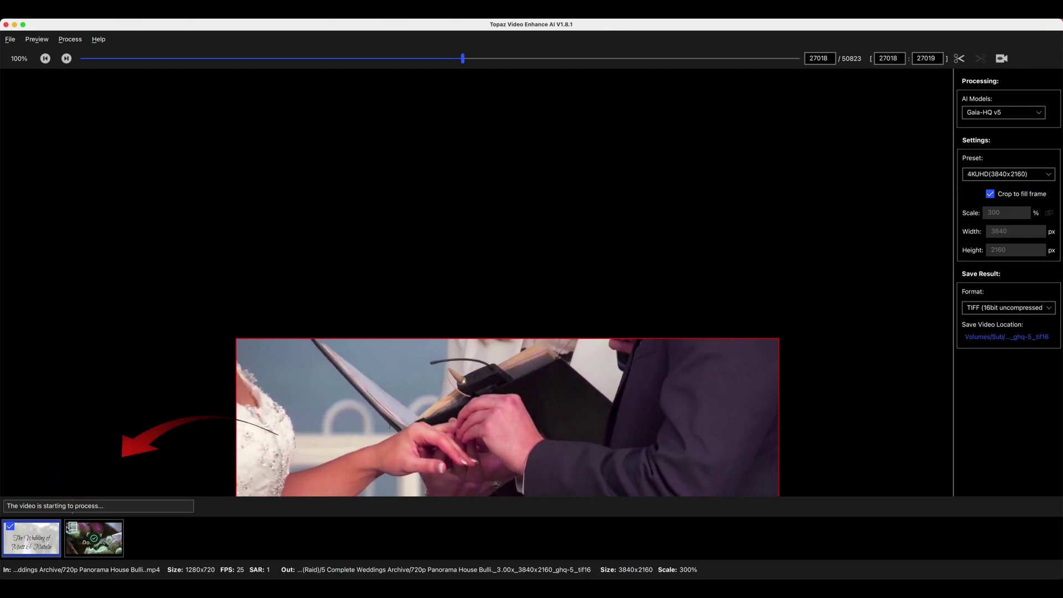
Export the 4K frame, then switch to 8KUHD (7680x4320) and preview side by side at 2:1 (50%)
left_click(88, 507)
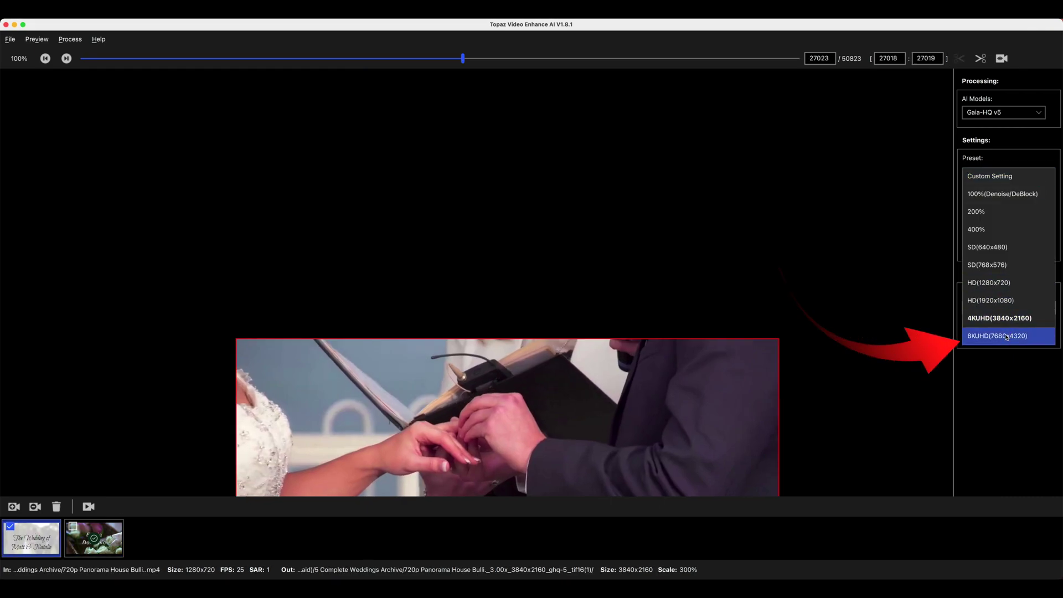
left_click(1008, 336)
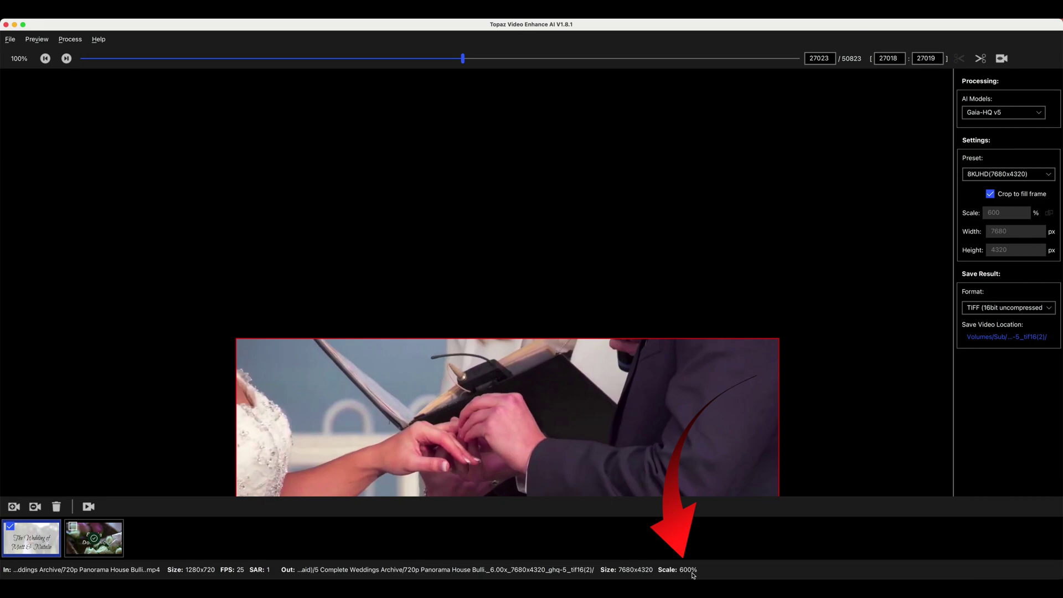
left_click(1001, 58)
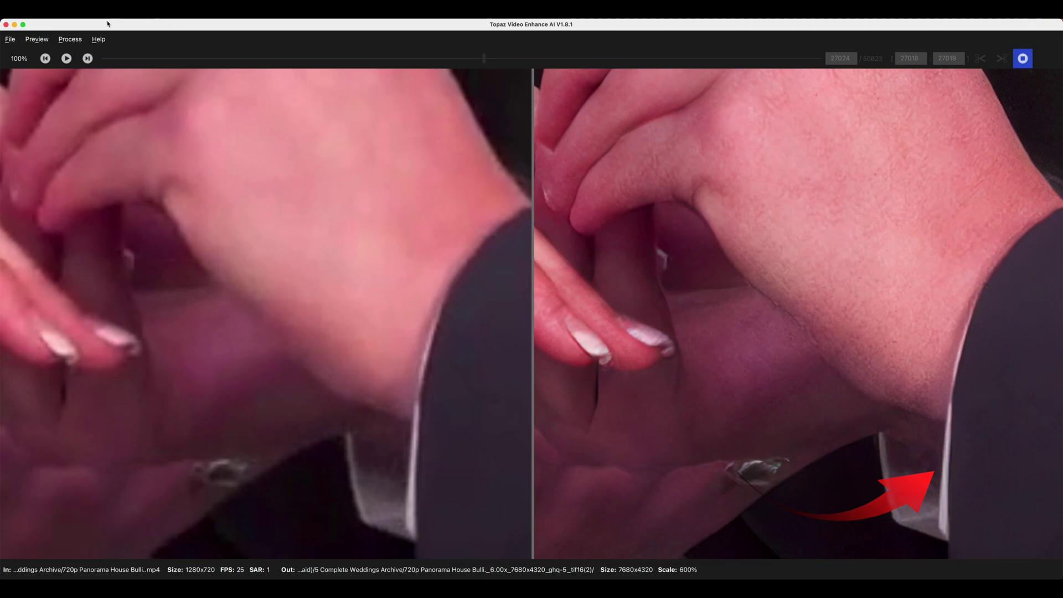
left_click(37, 39)
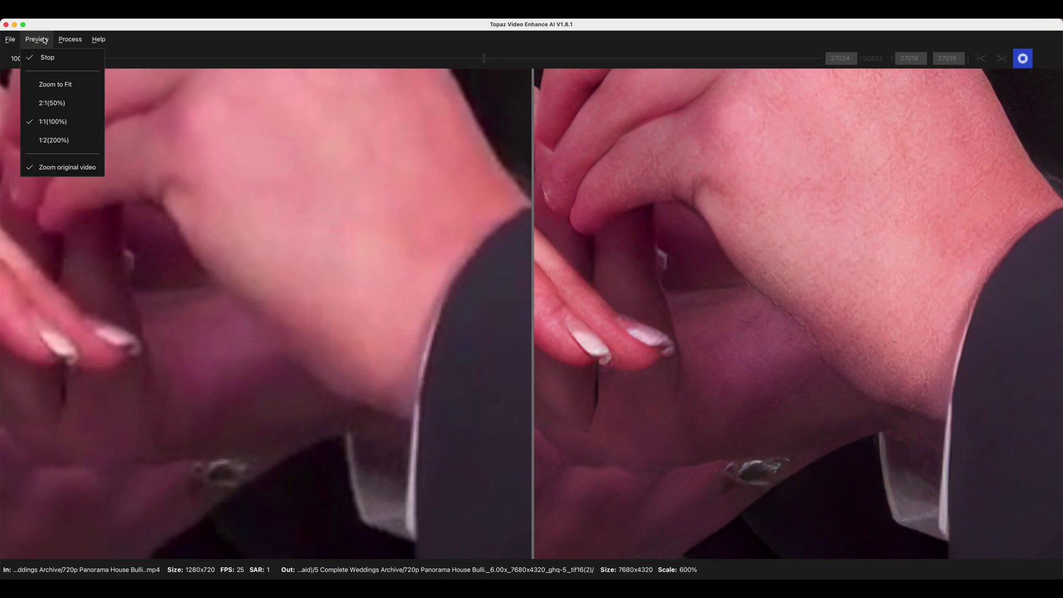
left_click(54, 102)
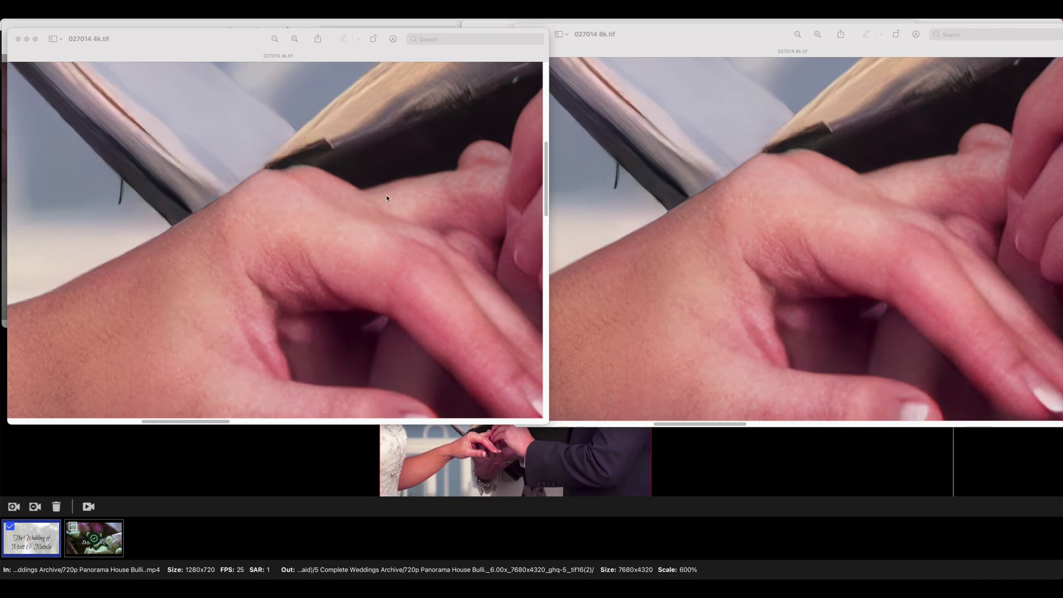
Scroll the 027014 4K and 8K stills to compare the groom's hand and pen tip
scroll(386, 198, "down", 2)
scroll(380, 200, "up", 2)
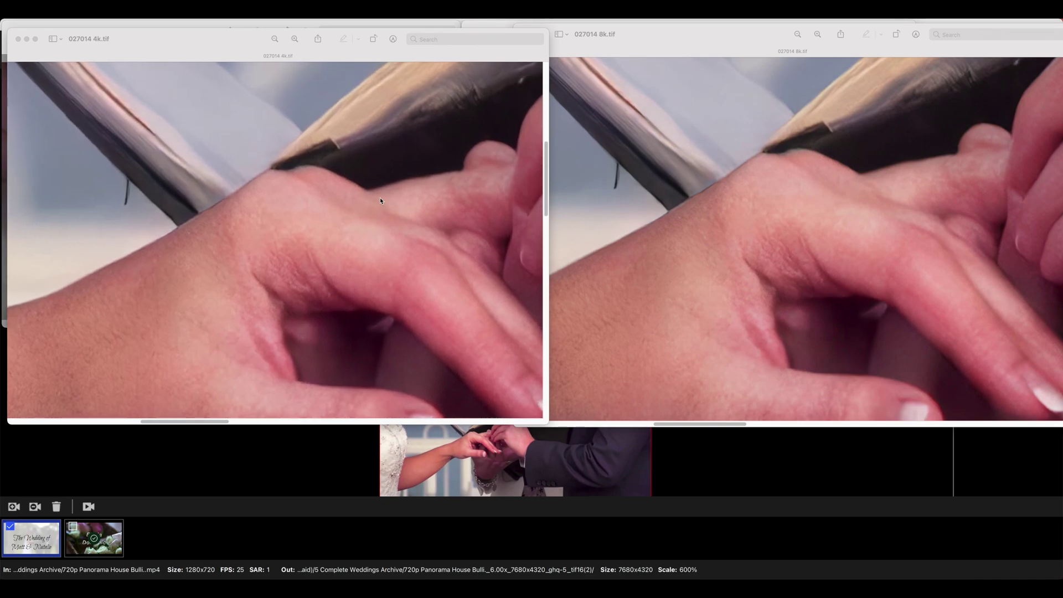
scroll(380, 200, "up", 3)
scroll(380, 200, "right", 3)
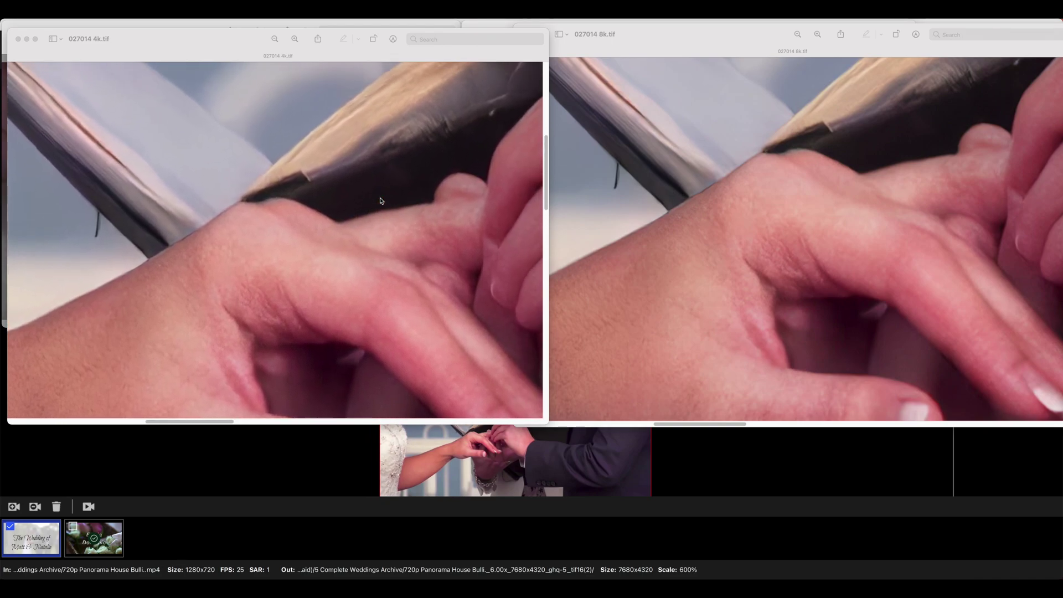
scroll(381, 201, "up", 3)
scroll(381, 200, "right", 3)
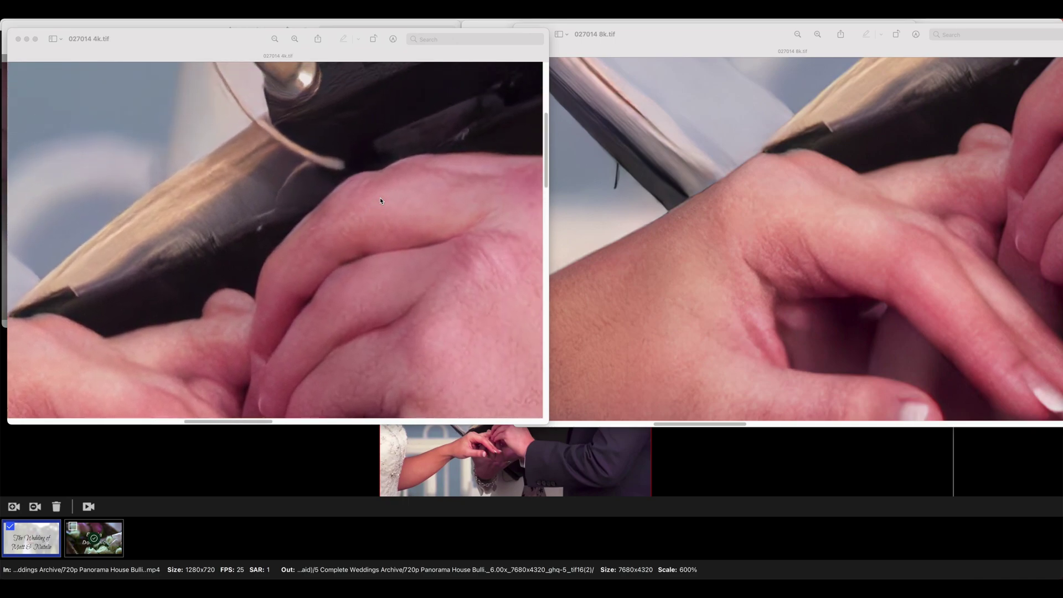
scroll(381, 200, "up", 4)
scroll(381, 200, "right", 4)
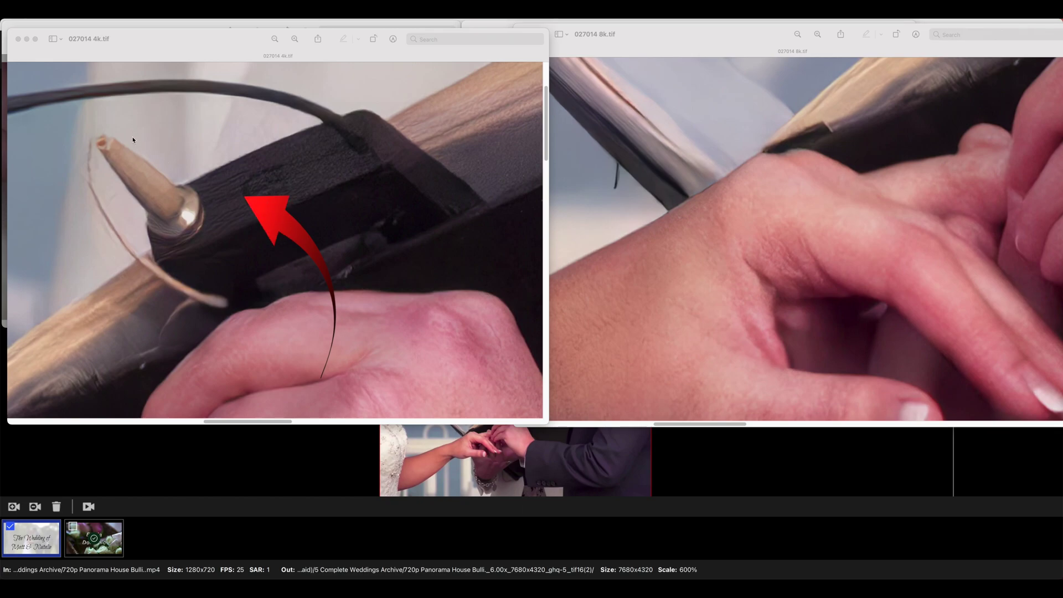
scroll(754, 261, "up", 6)
scroll(753, 262, "right", 2)
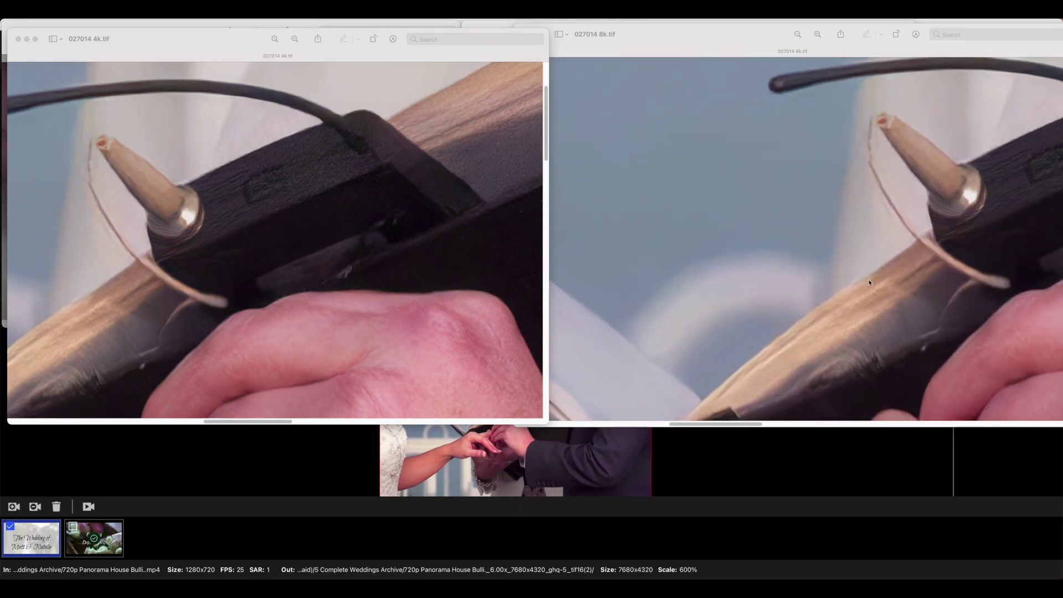
scroll(902, 252, "right", 4)
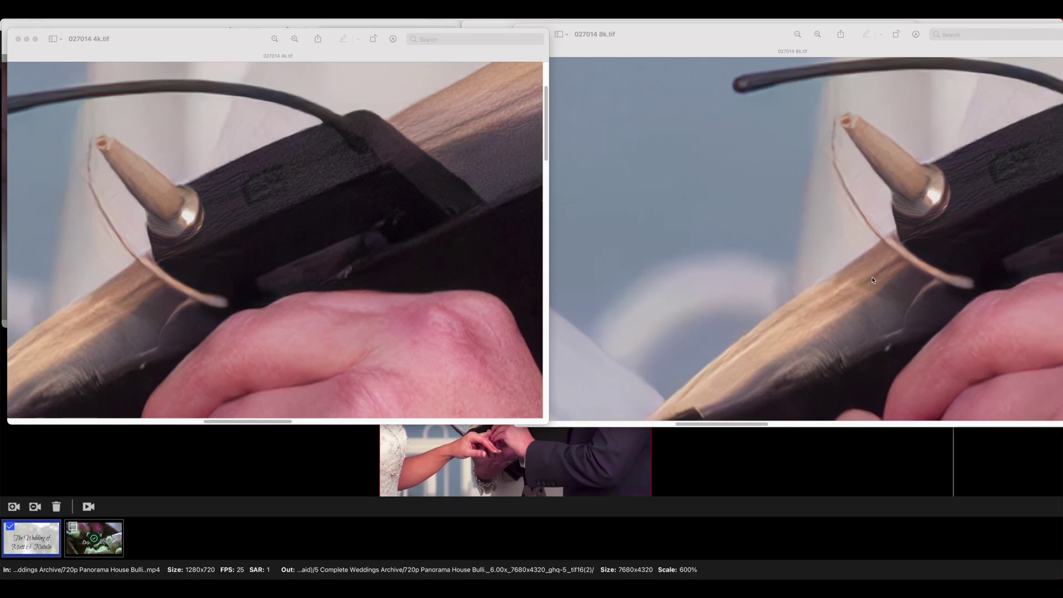